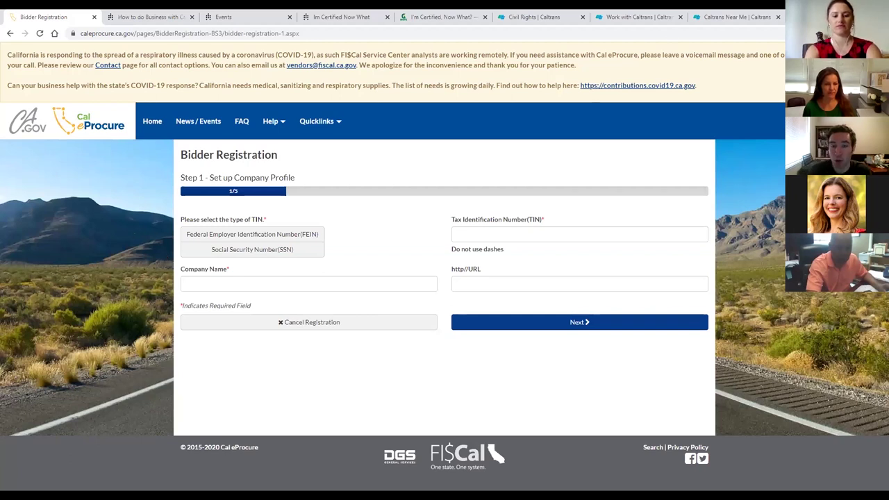
Point out the Bidder Registration title and the Step 1 company profile heading.
scroll(400, 229, "down", 1)
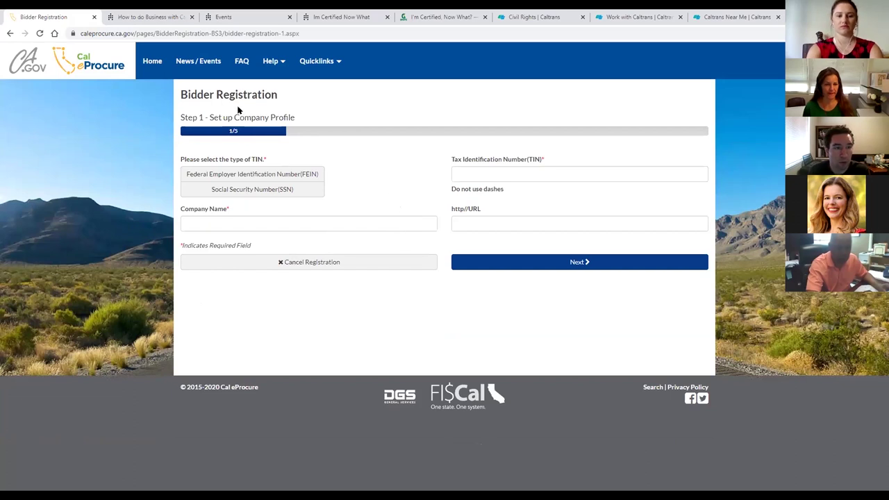
left_click_drag(181, 92, 290, 95)
left_click(290, 95)
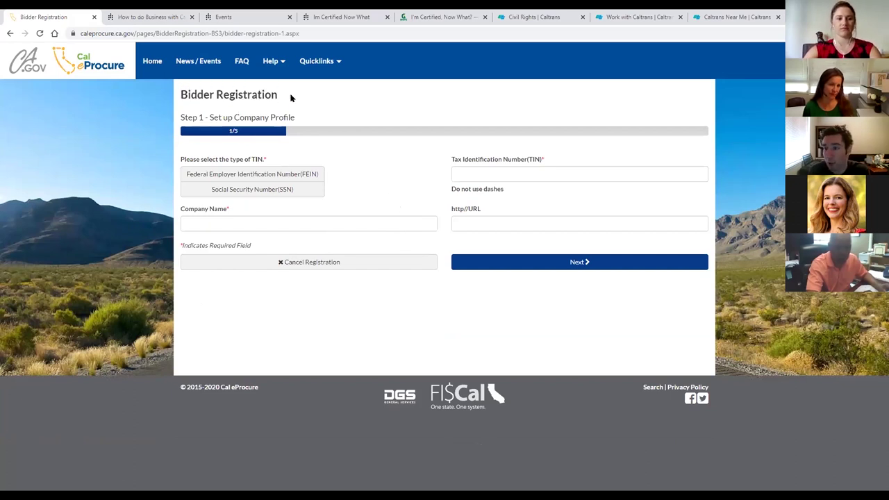
left_click_drag(180, 118, 271, 136)
left_click(271, 136)
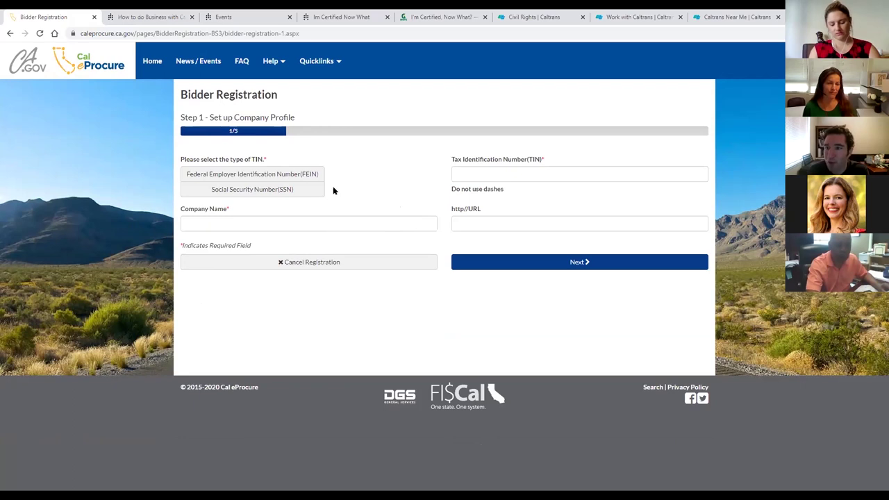
Toggle the TIN type between FEIN and SSN, leaving Social Security Number selected.
left_click(313, 188)
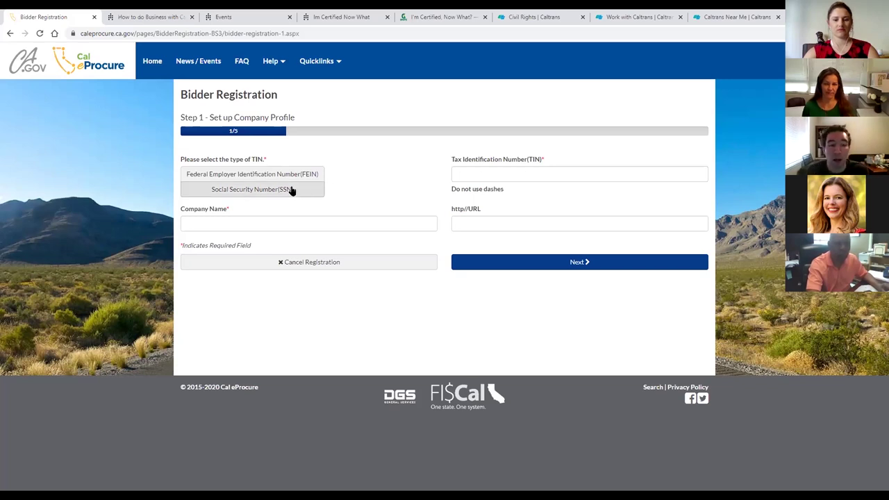
left_click(244, 194)
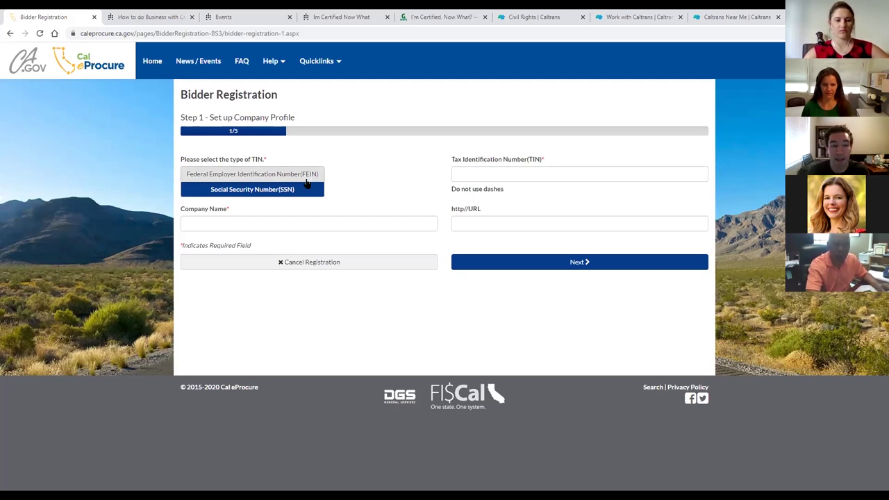
left_click(306, 176)
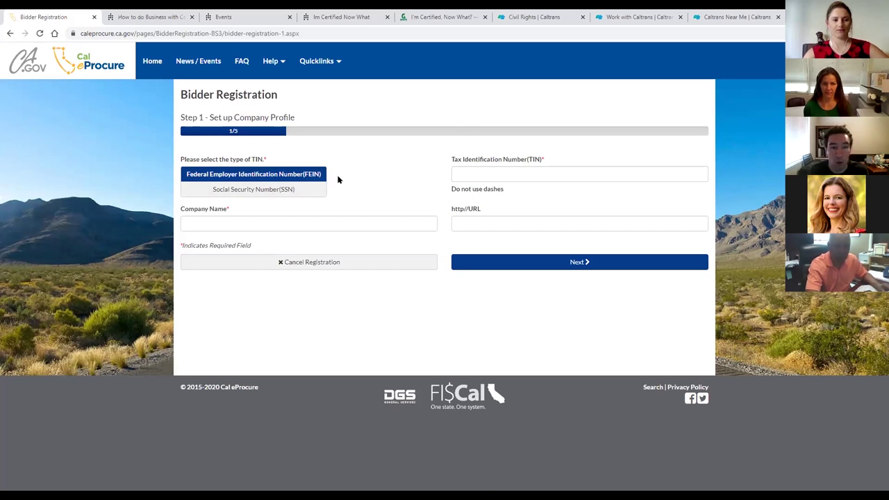
left_click(316, 187)
left_click(311, 177)
left_click(309, 191)
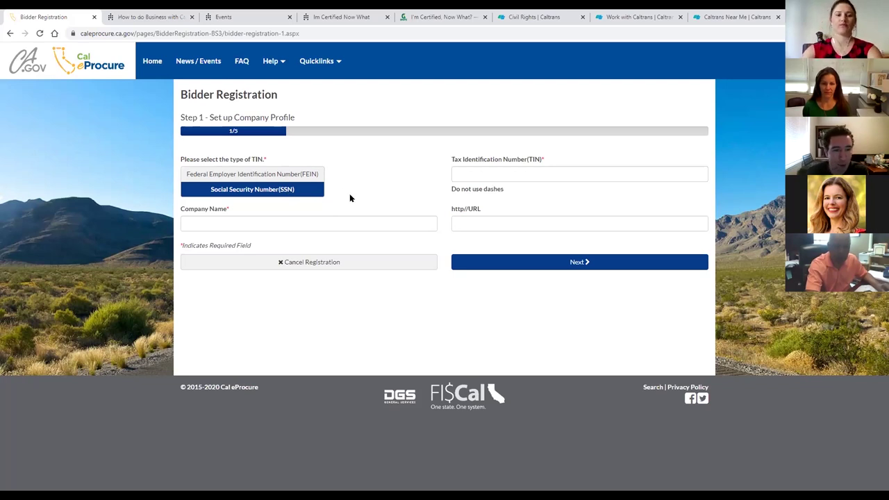
left_click(327, 221)
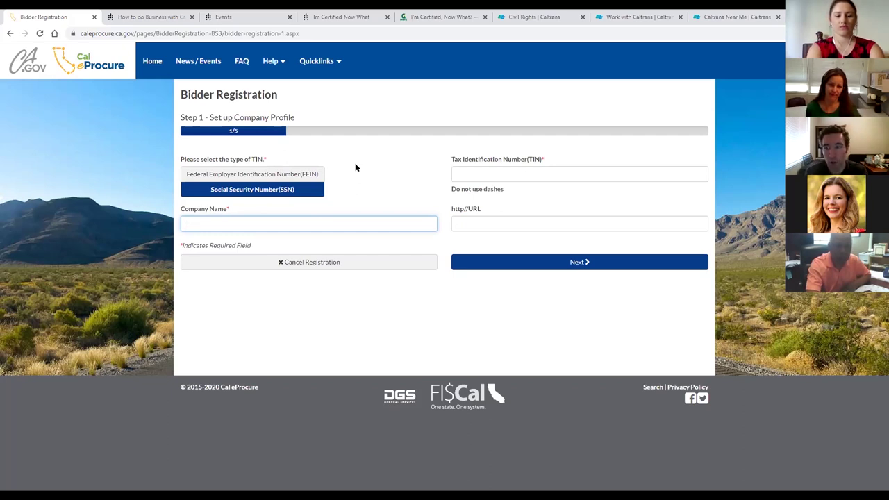
Enter 'Z Consulting' as the company name and a nine-digit TIN without dashes.
type("Z")
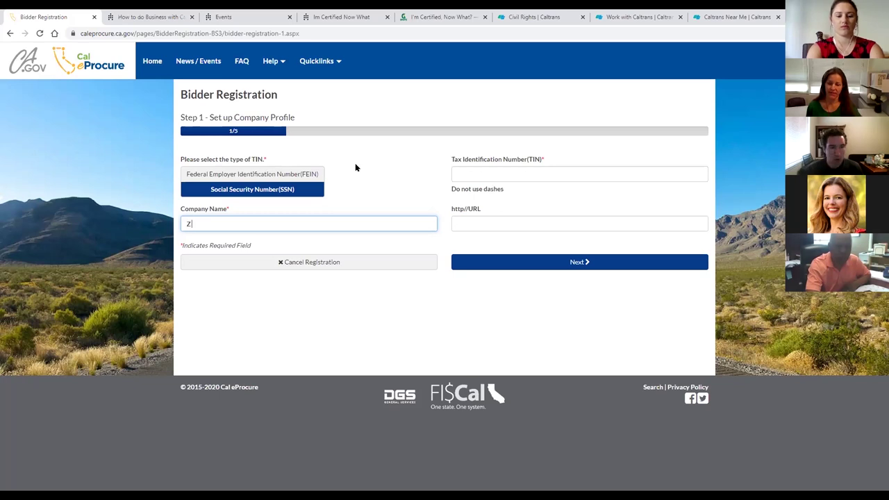
type(" Cu")
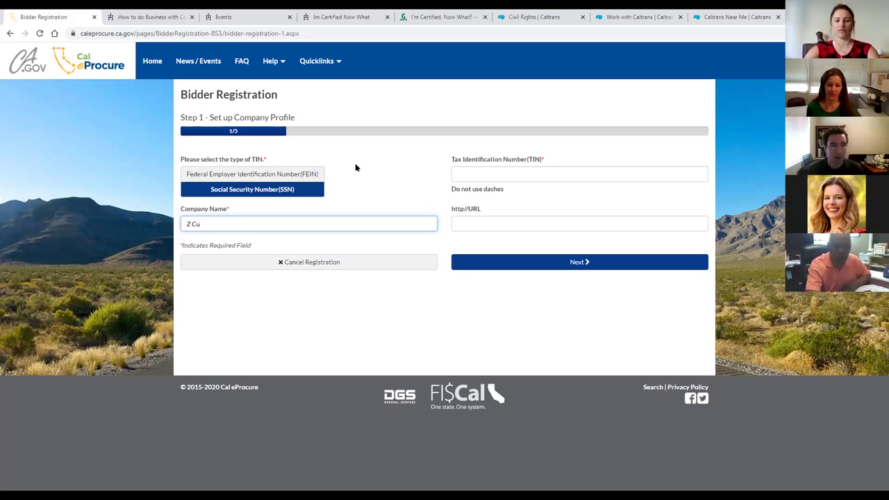
type("lon")
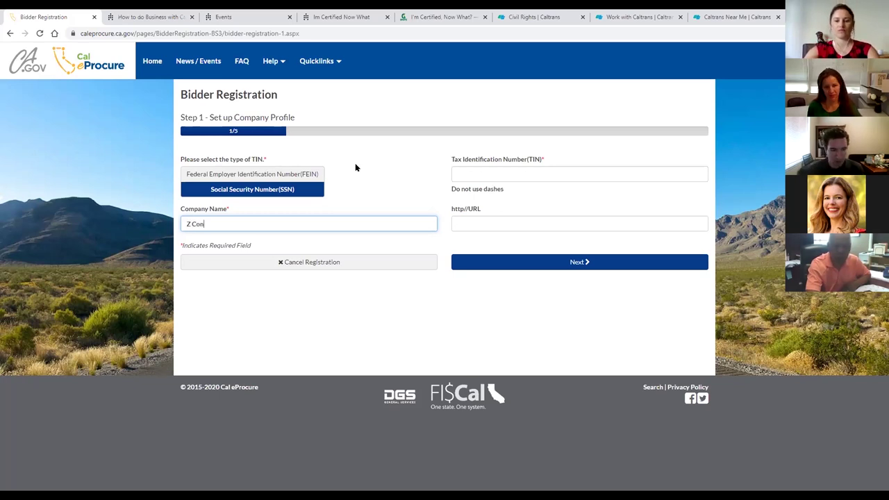
type("sulting")
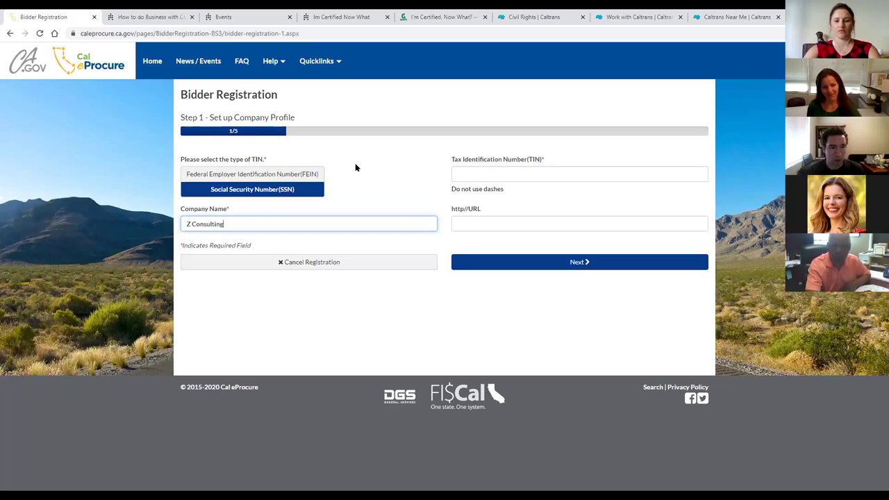
left_click(368, 165)
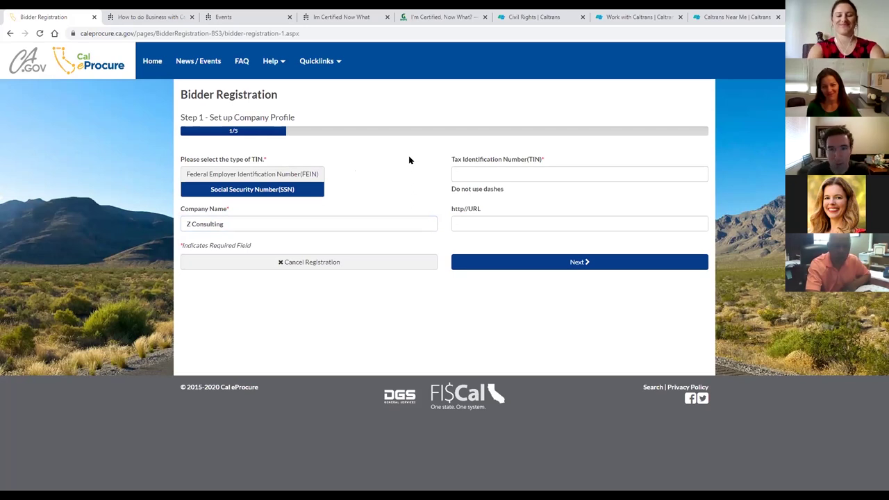
left_click(461, 173)
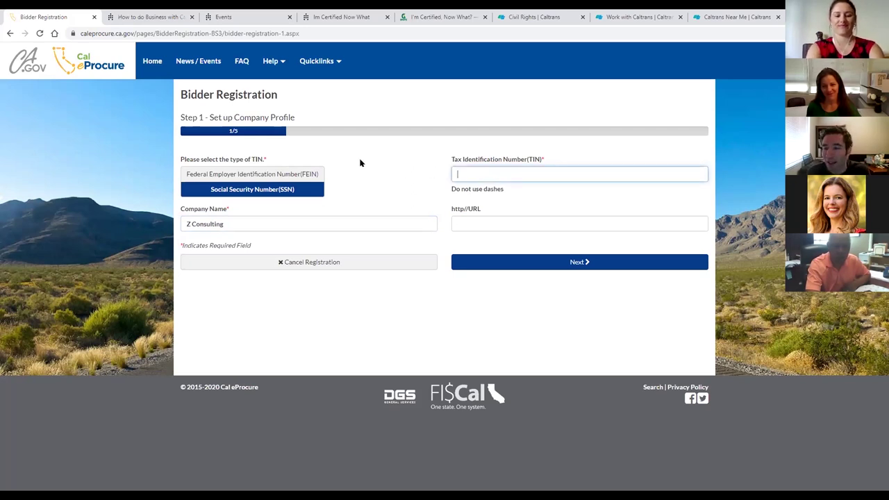
left_click(426, 173)
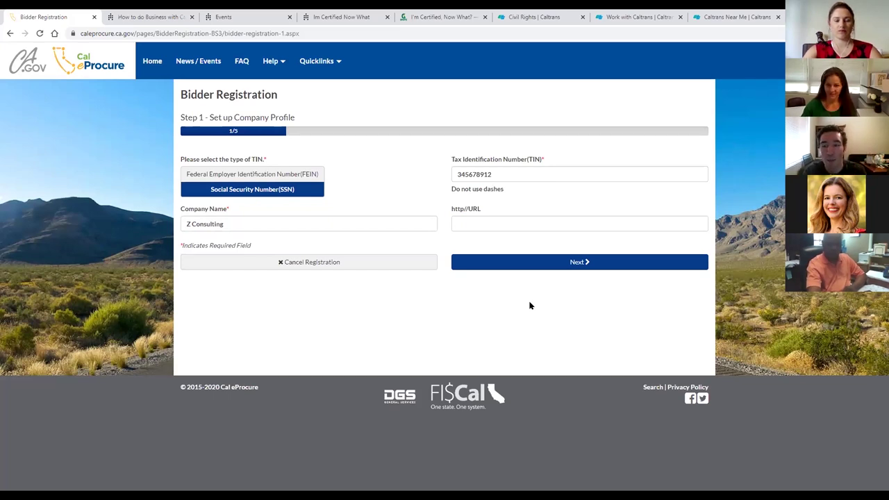
Leave the optional http//URL field blank and continue to Step 2, Enter Primary Address.
left_click(508, 219)
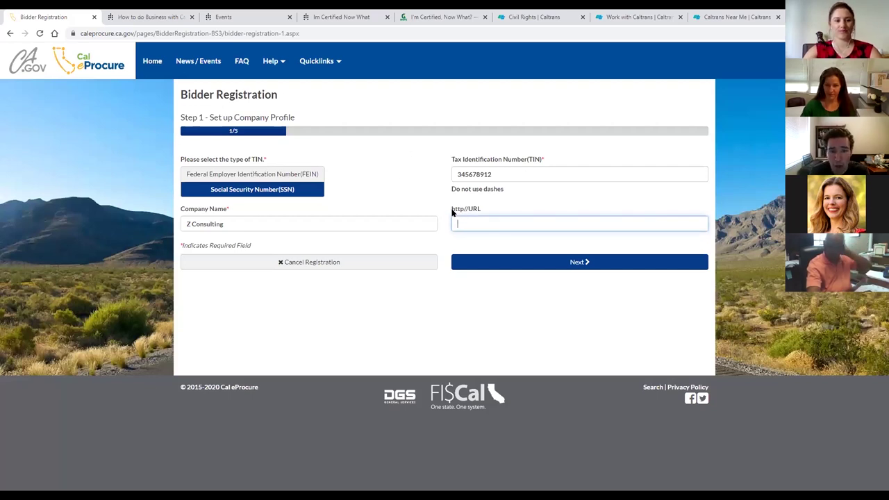
triple_click(471, 209)
left_click(484, 212)
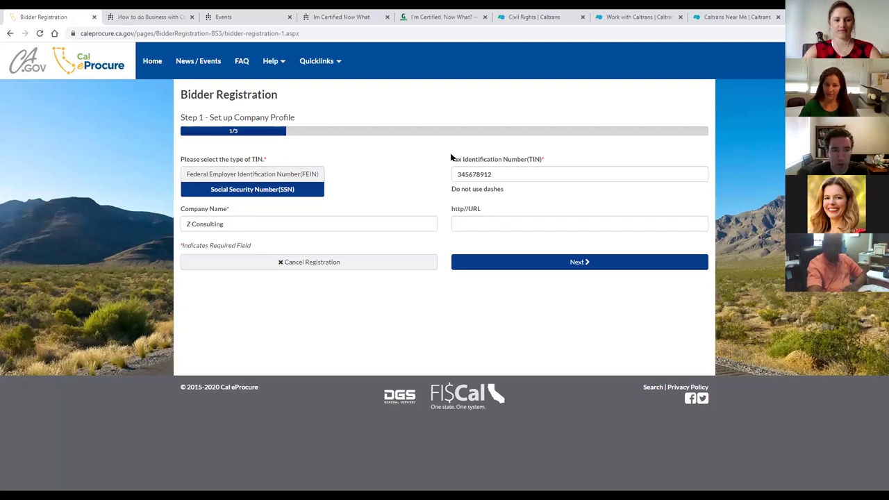
left_click(468, 221)
left_click(438, 190)
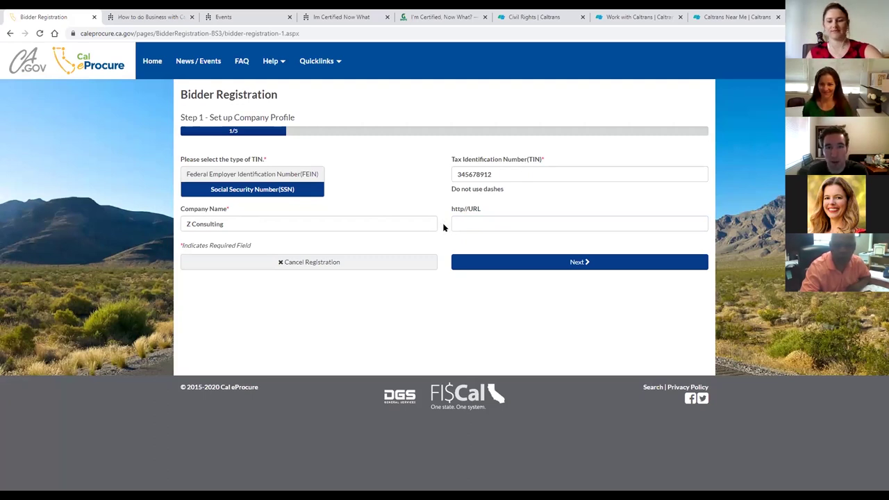
left_click(523, 265)
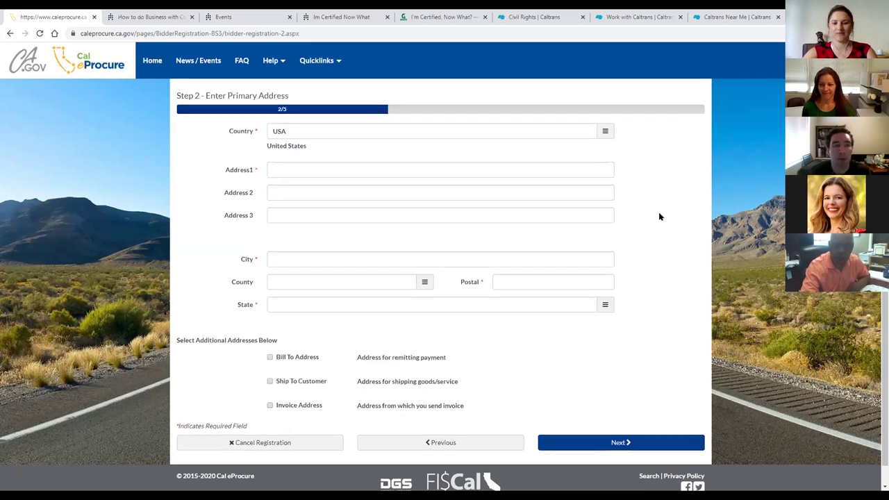
Fill in the primary address: street, city, postal code and state CA.
scroll(659, 213, "down", 1)
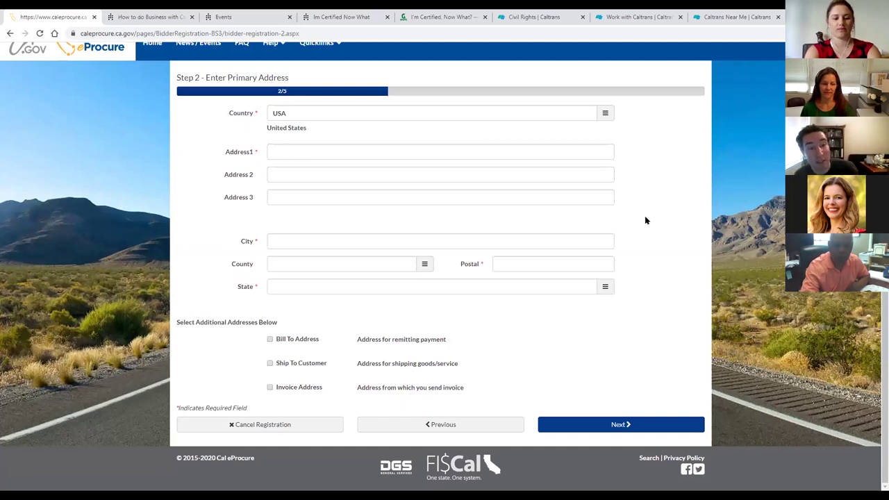
left_click(577, 152)
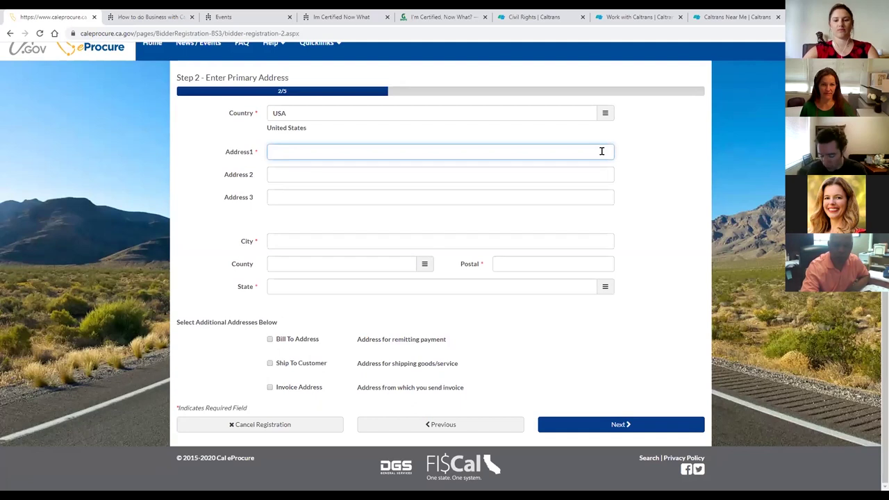
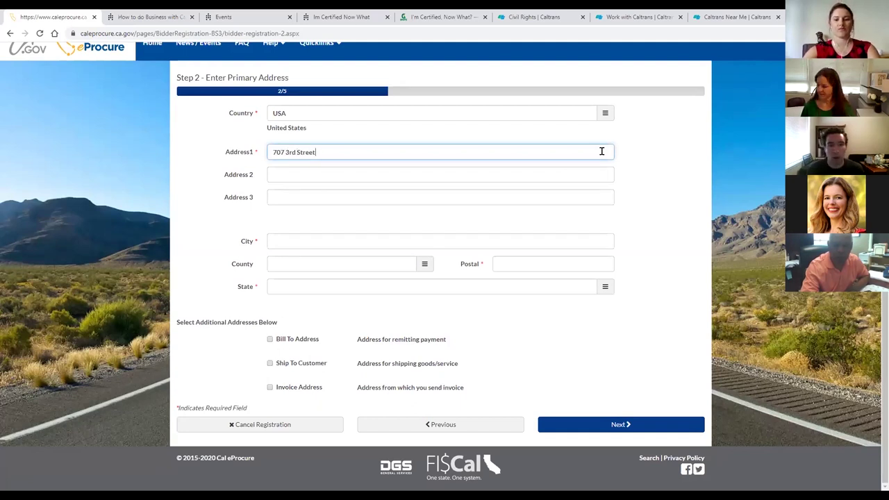
key("Tab")
key("Tab")
key("Tab")
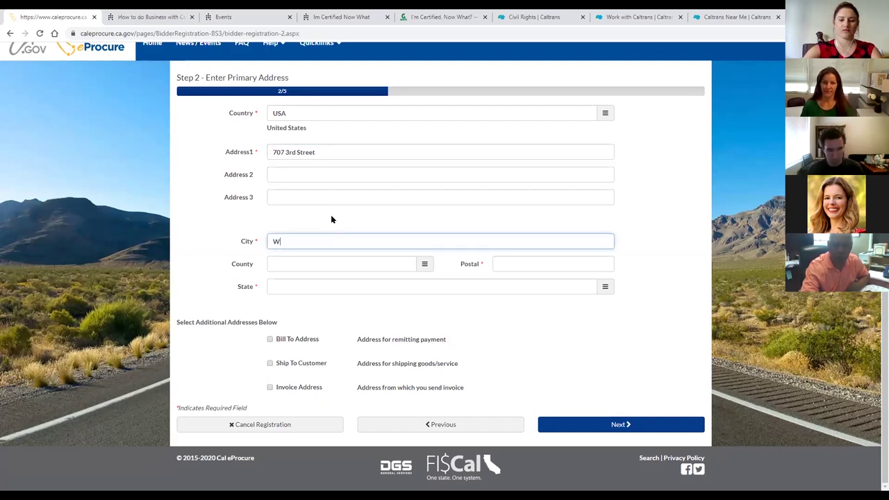
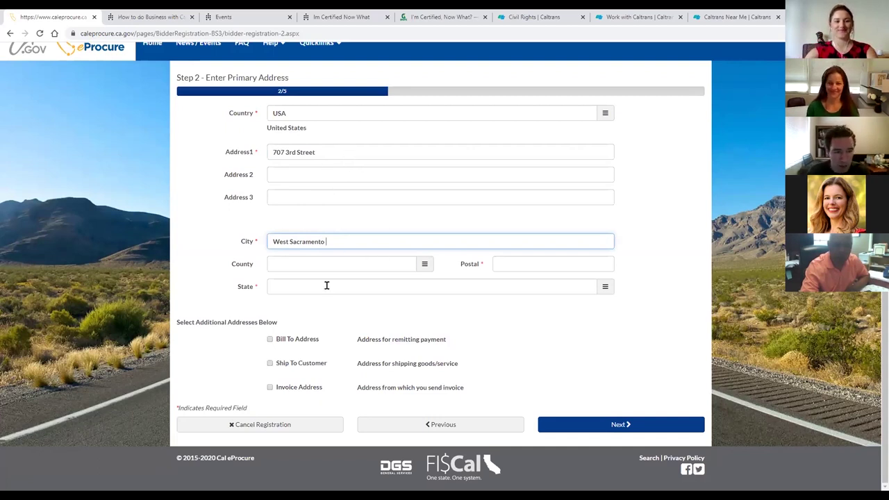
left_click(525, 264)
type("95605")
left_click(532, 283)
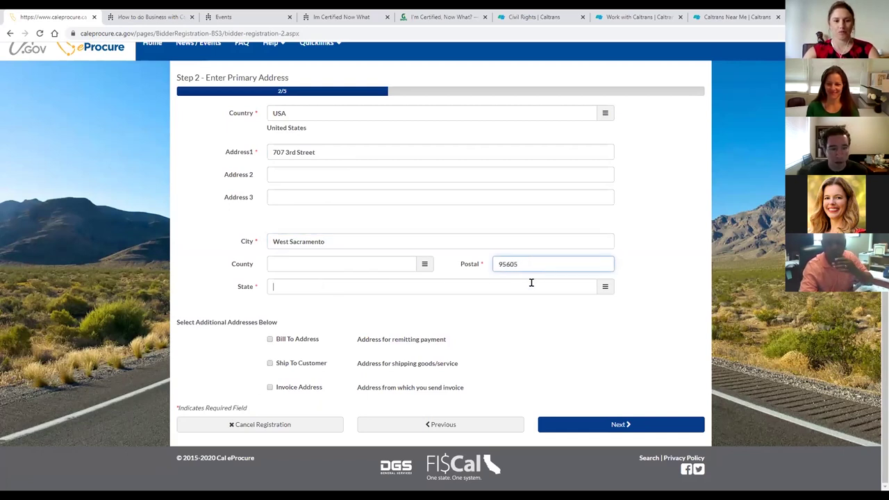
type("CA")
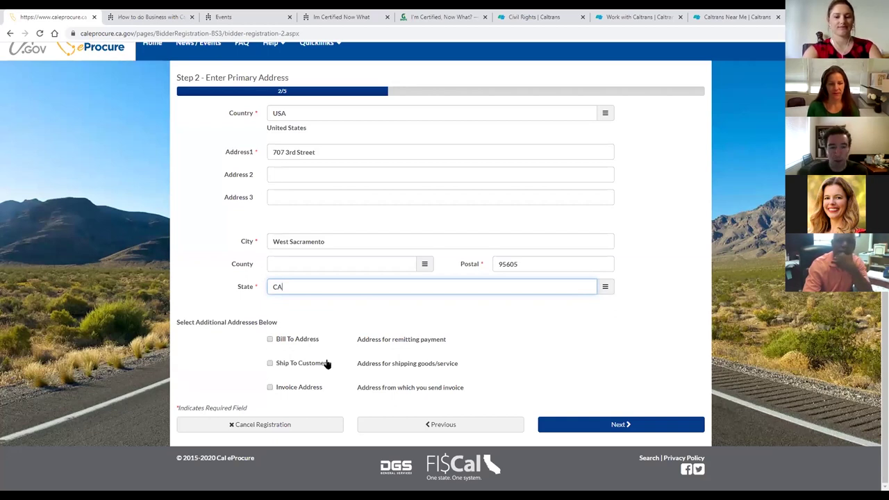
left_click(182, 82)
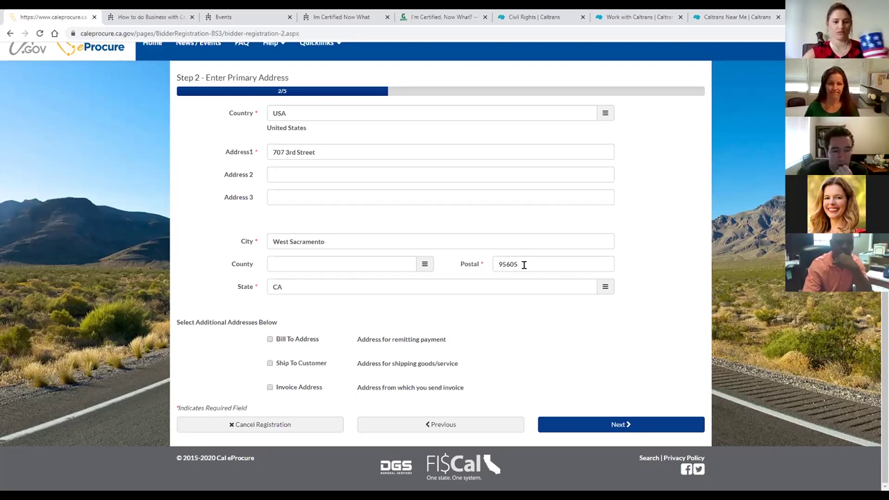
Review the preset country USA and address lines, then advance to Step 3, Establish User Accounts.
left_click_drag(291, 117, 270, 115)
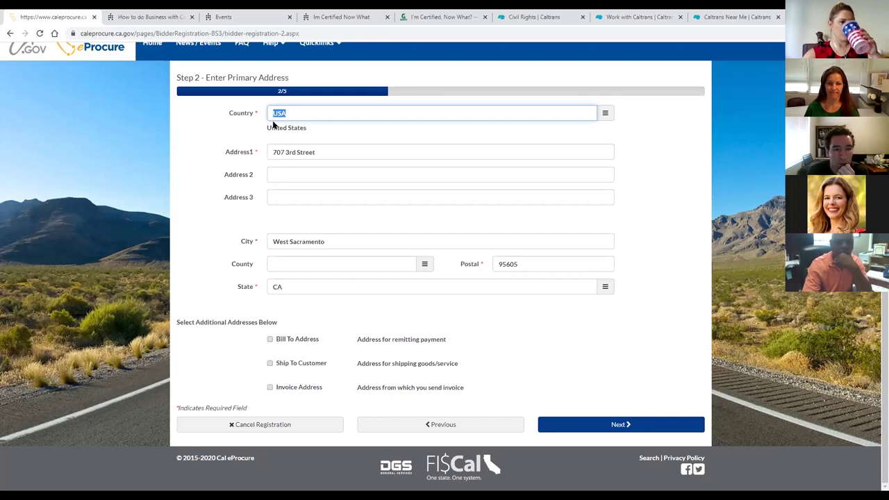
left_click(320, 152)
left_click(323, 176)
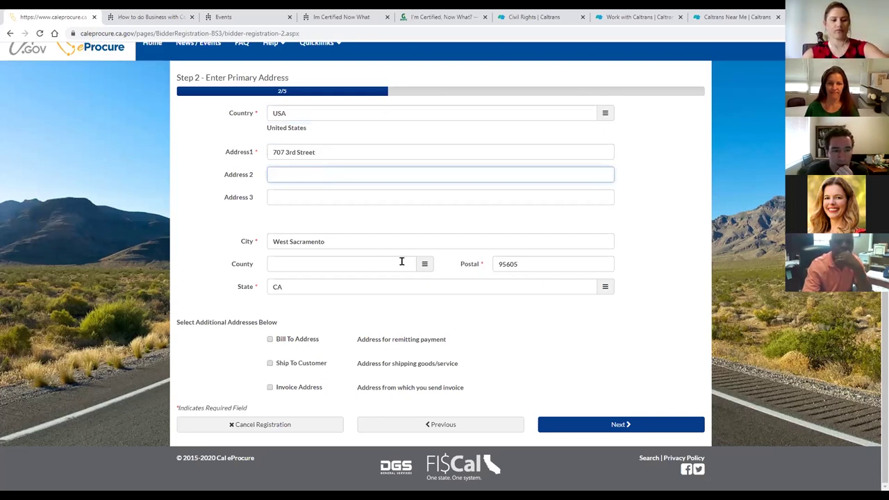
left_click(601, 420)
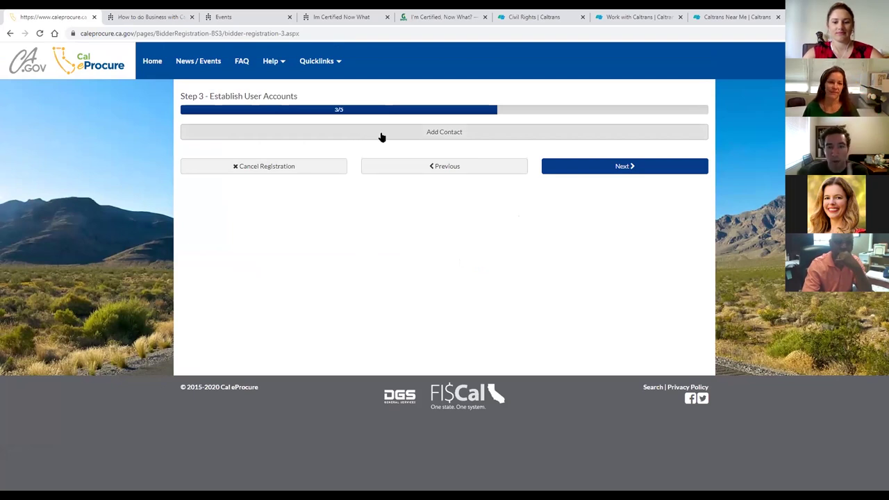
Open the Add User form from Add Contact and mark the user as Primary Contact.
left_click(425, 134)
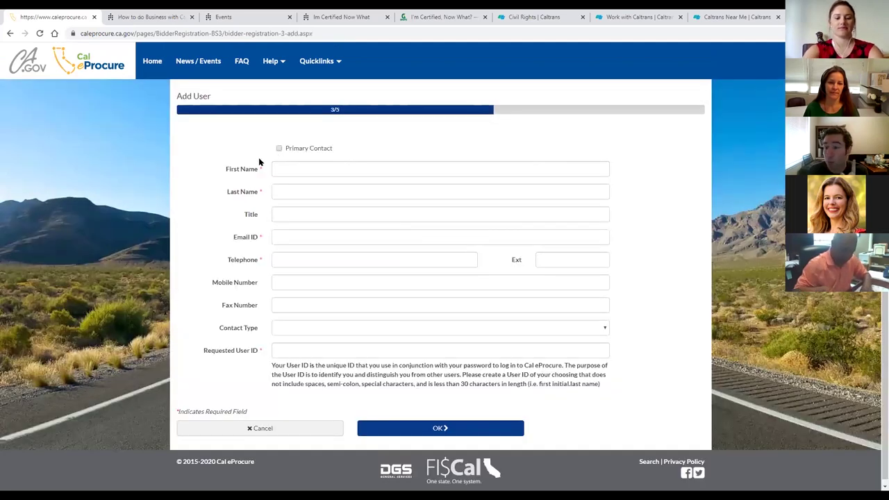
left_click(278, 148)
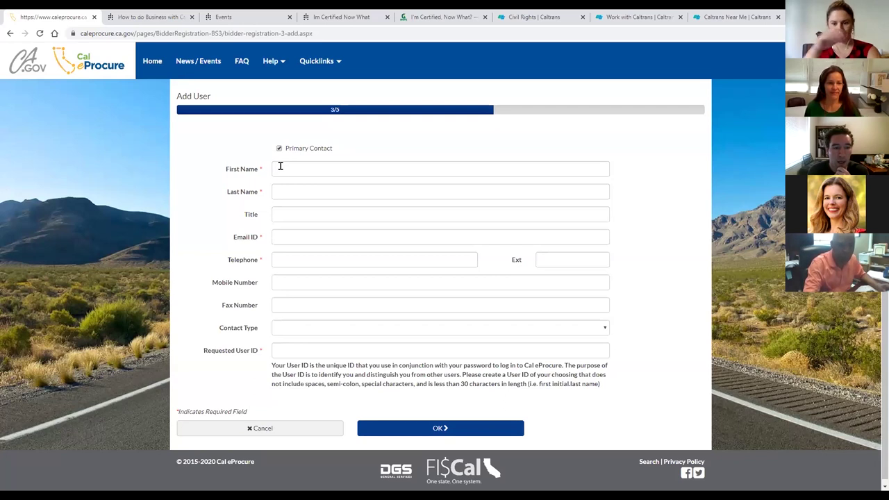
Enter the contact's first and last name and the title Business Outreach Liaison.
left_click(273, 166)
key("Tab")
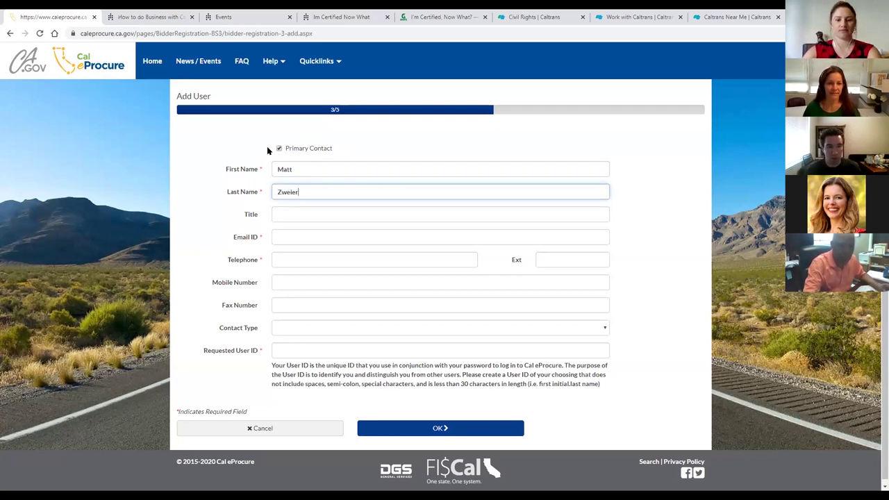
key("Tab")
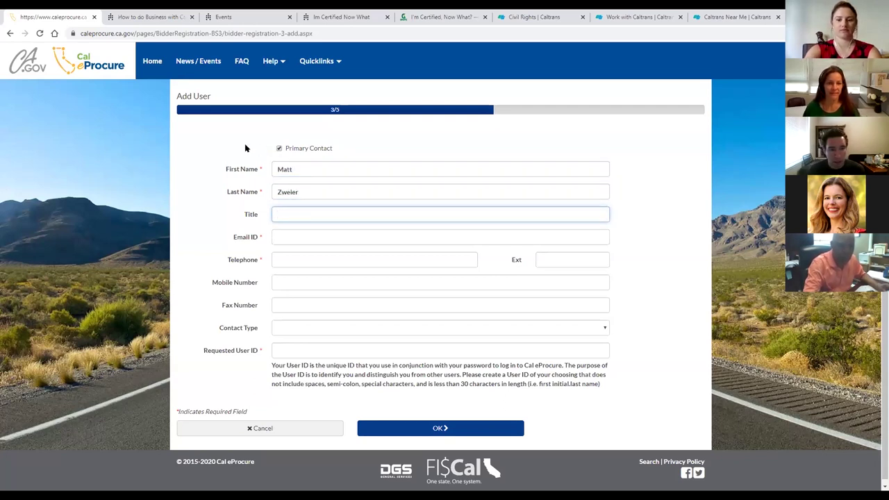
type("Business O")
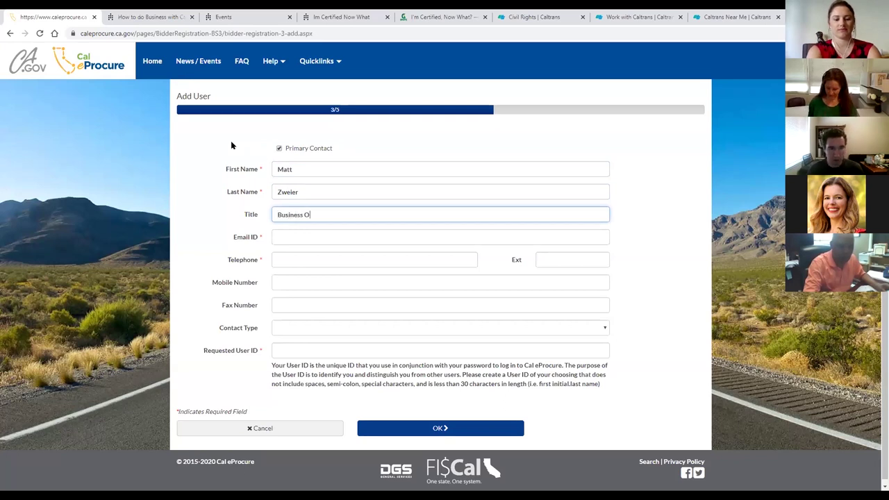
type("utreach Li")
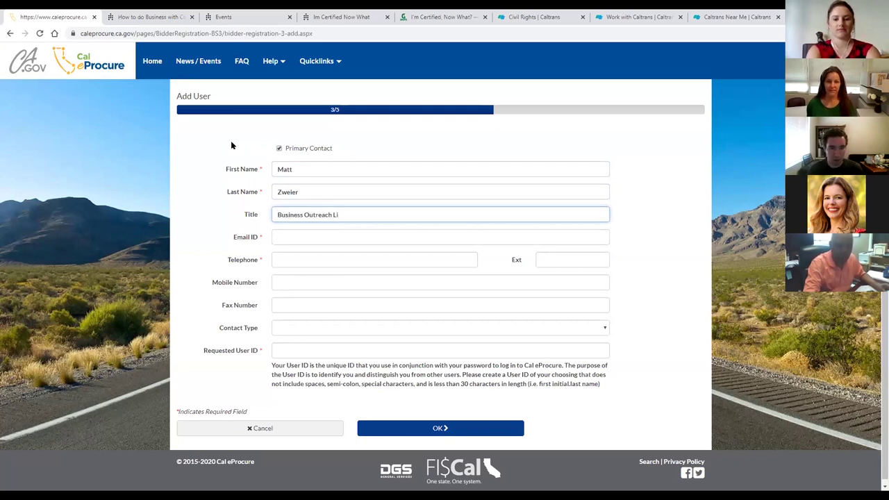
type("aison")
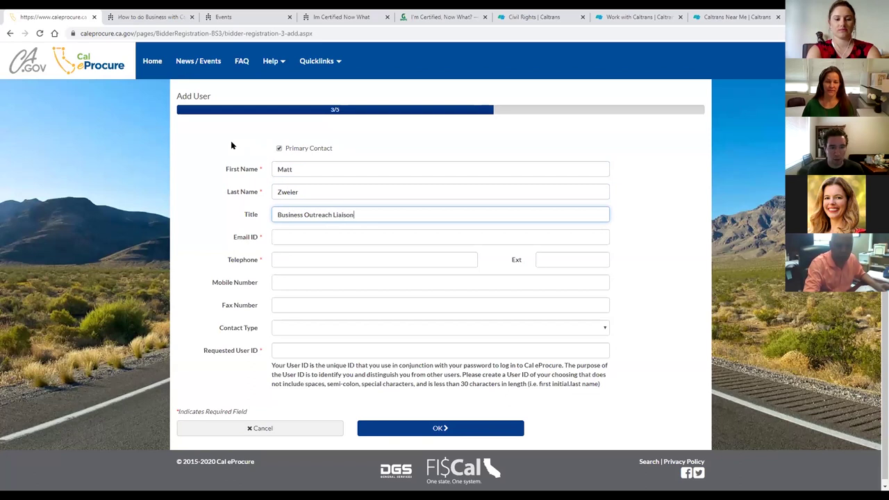
Fill in the contact's e-mail address and telephone number.
left_click(301, 234)
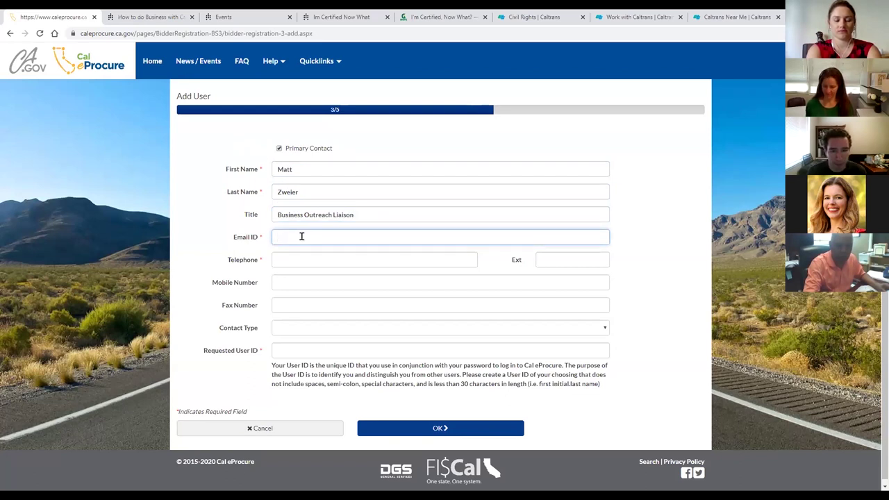
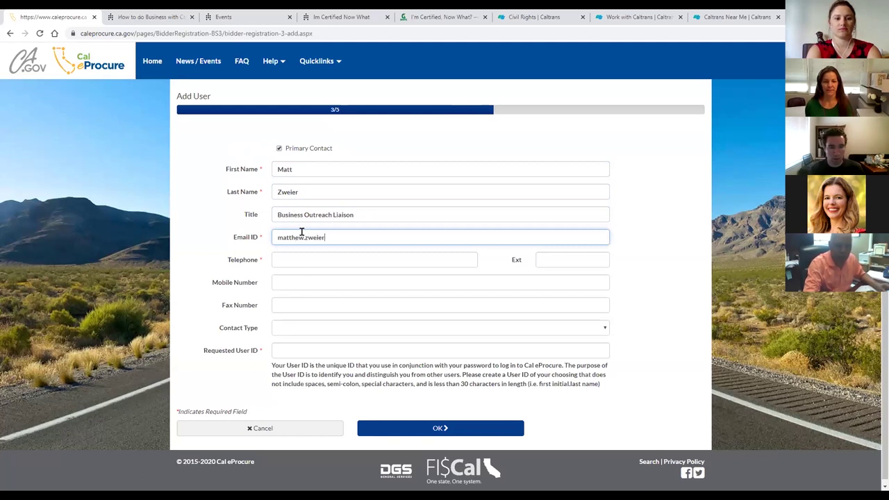
left_click(302, 254)
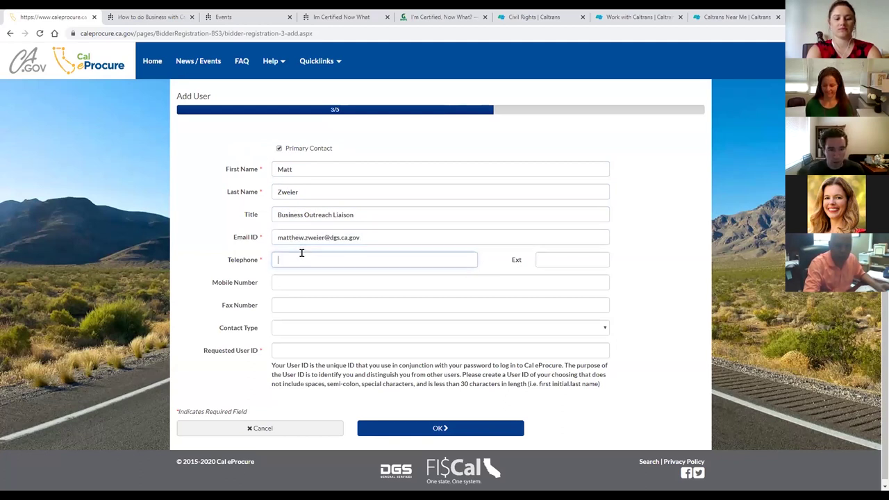
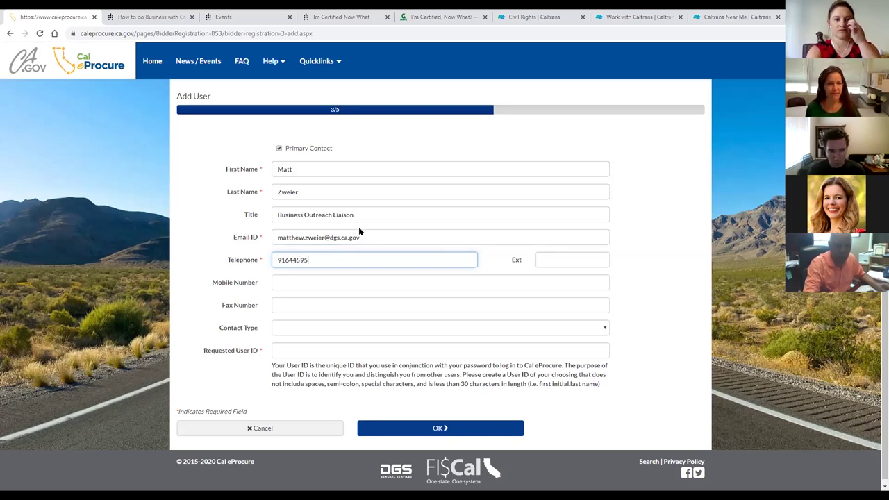
left_click(337, 276)
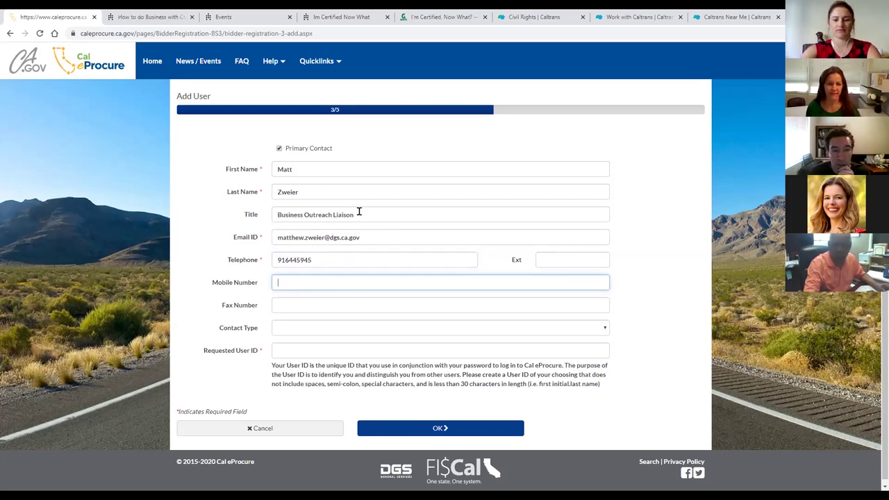
left_click_drag(358, 212, 249, 215)
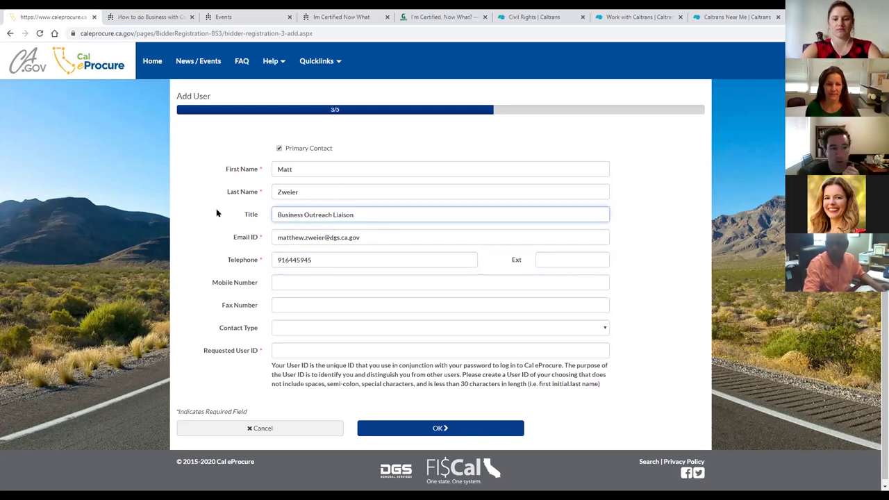
left_click(281, 276)
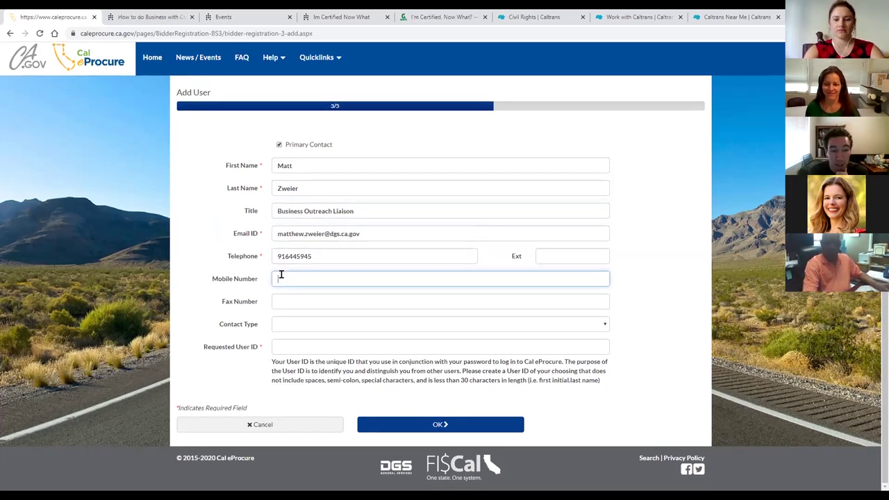
left_click(300, 306)
left_click(300, 321)
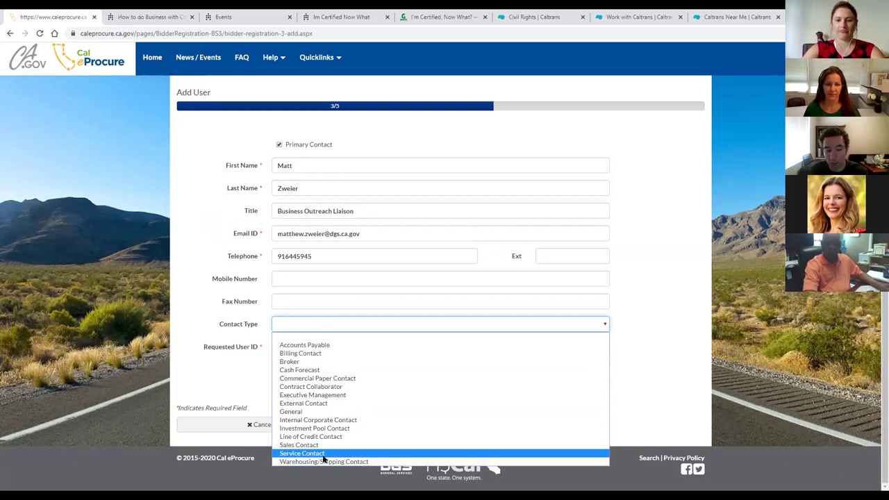
left_click(252, 404)
key("Tab")
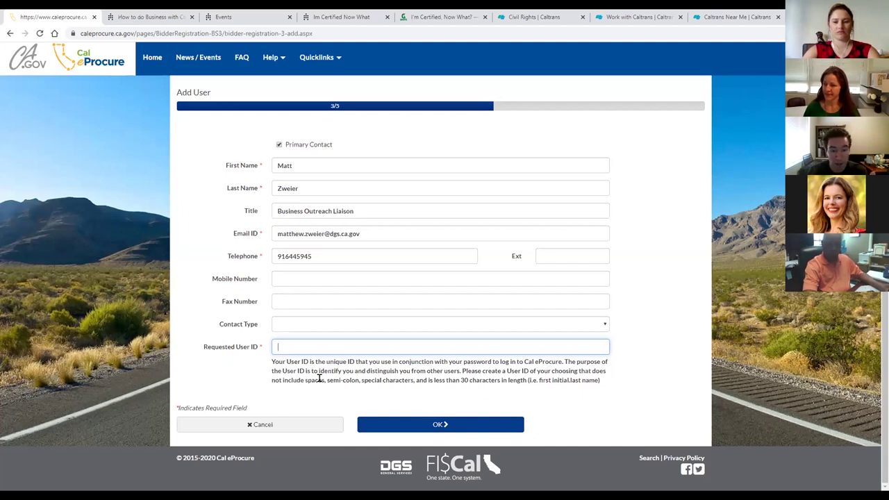
Enter a requested user ID (first initial plus last name) and save the contact with OK.
left_click(275, 360)
left_click_drag(275, 360, 551, 381)
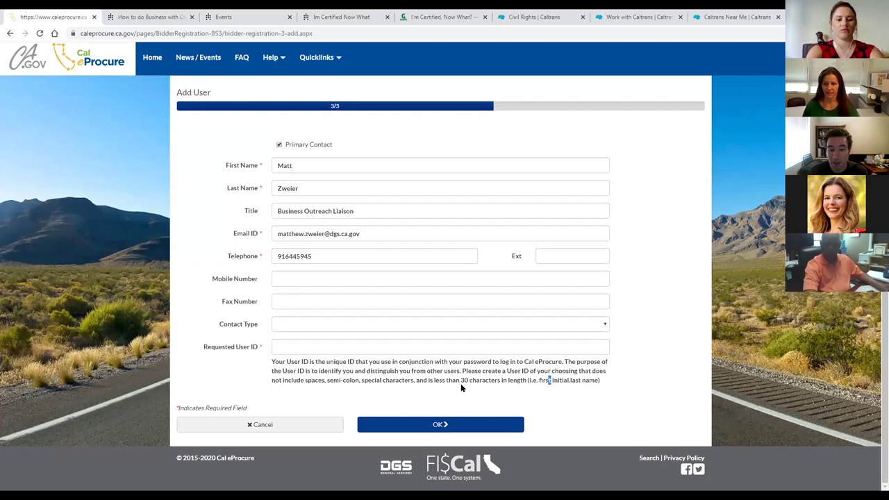
left_click(623, 388)
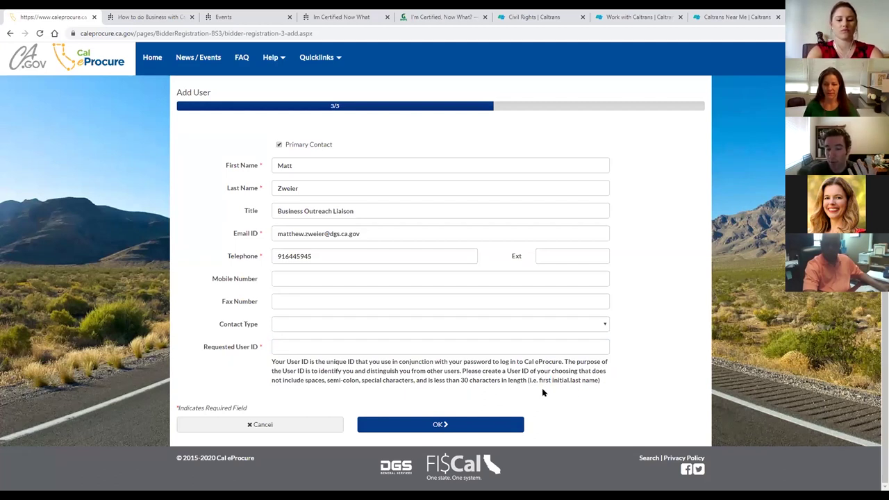
left_click(378, 347)
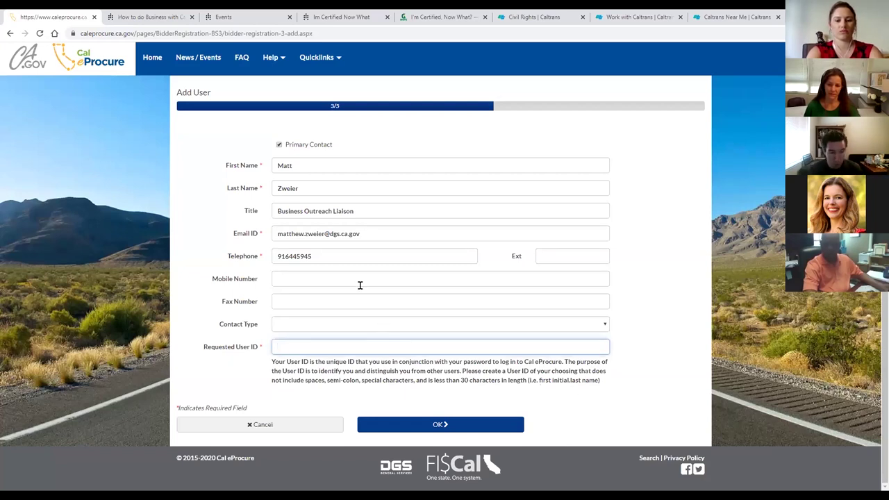
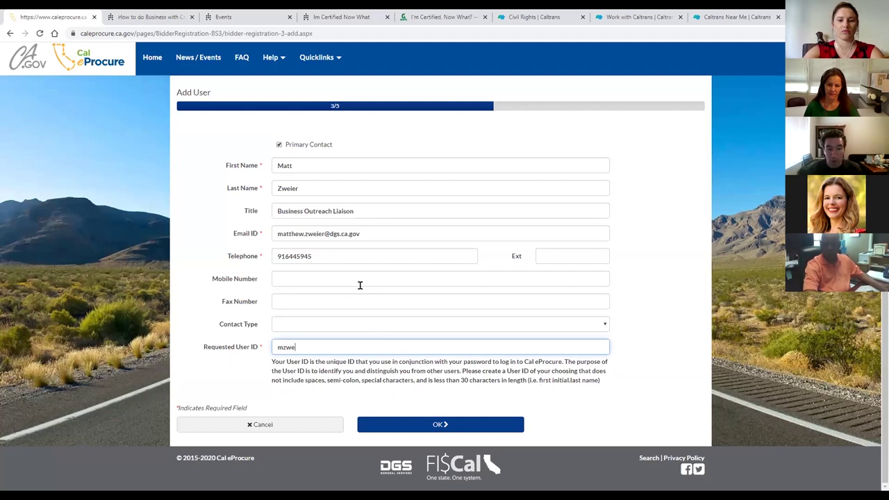
left_click(670, 321)
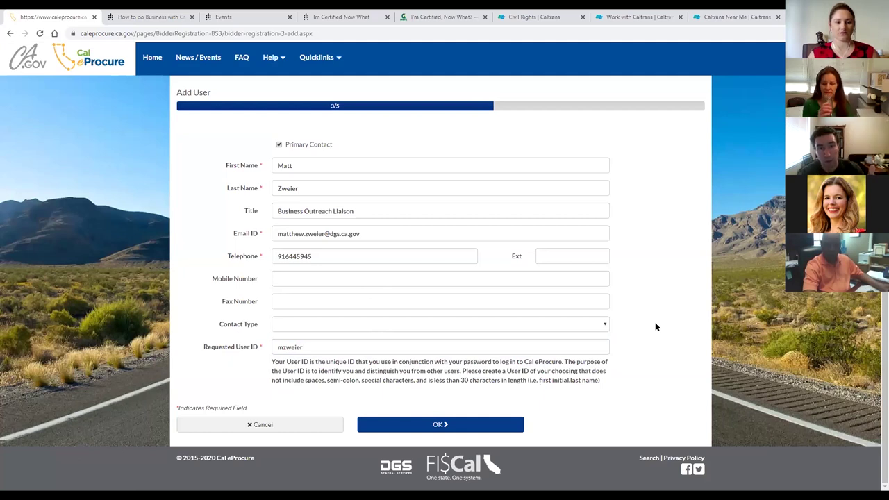
left_click(494, 421)
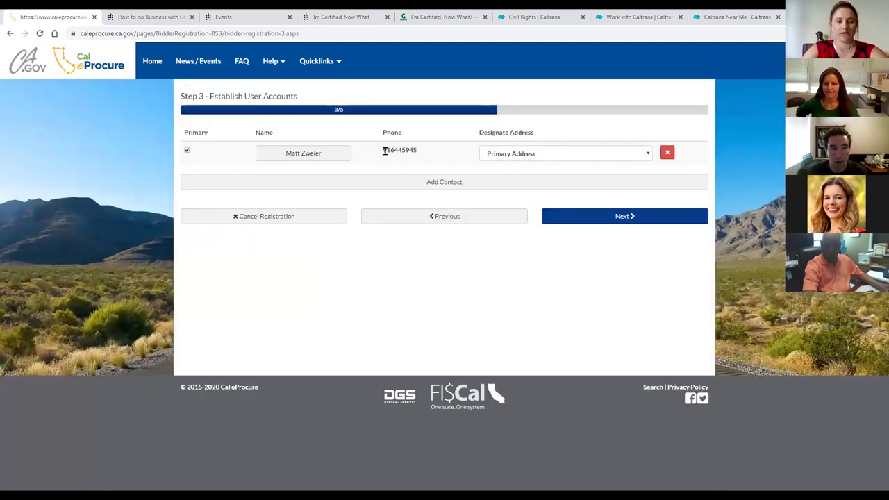
Keep Primary Address as the primary contact's address and advance to Step 4.
double_click(429, 153)
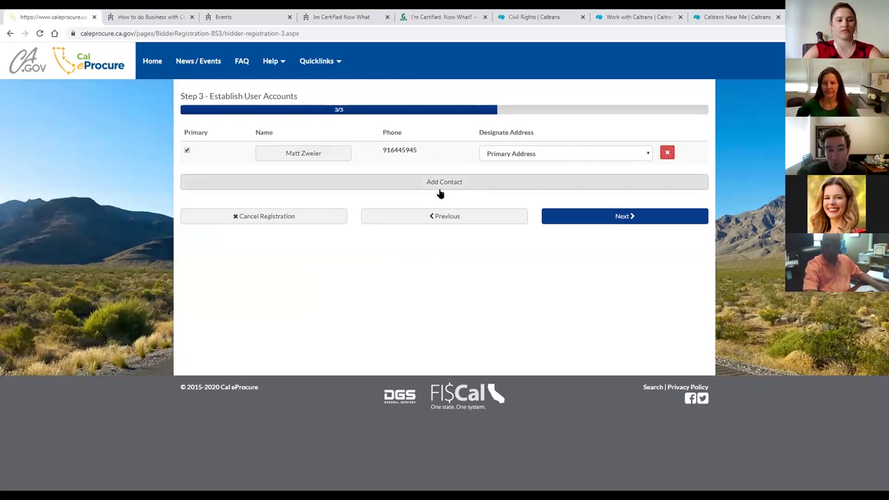
left_click(540, 155)
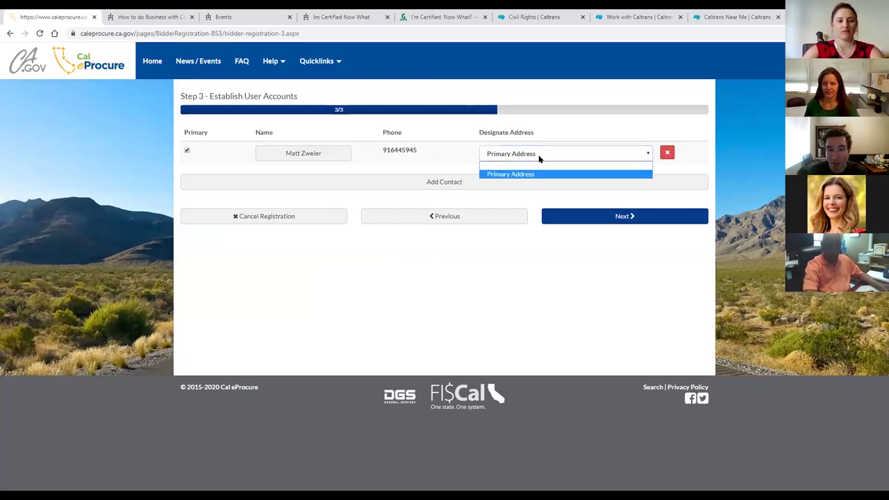
left_click(486, 173)
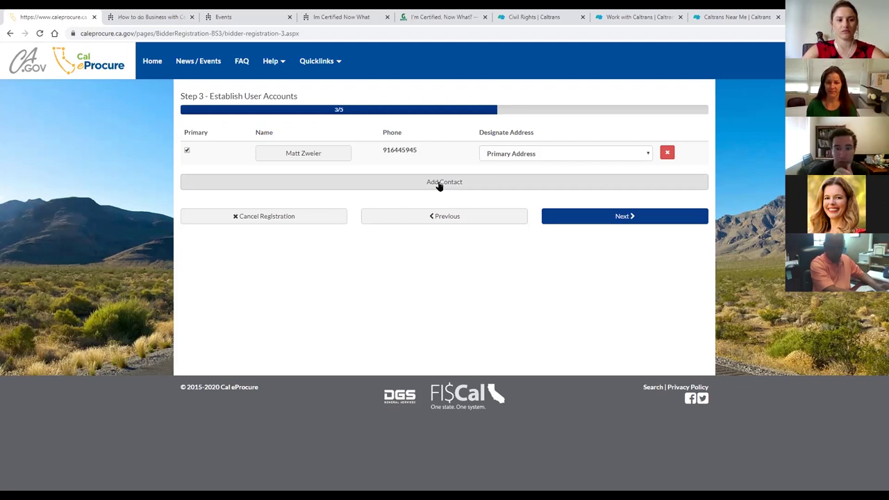
left_click(643, 220)
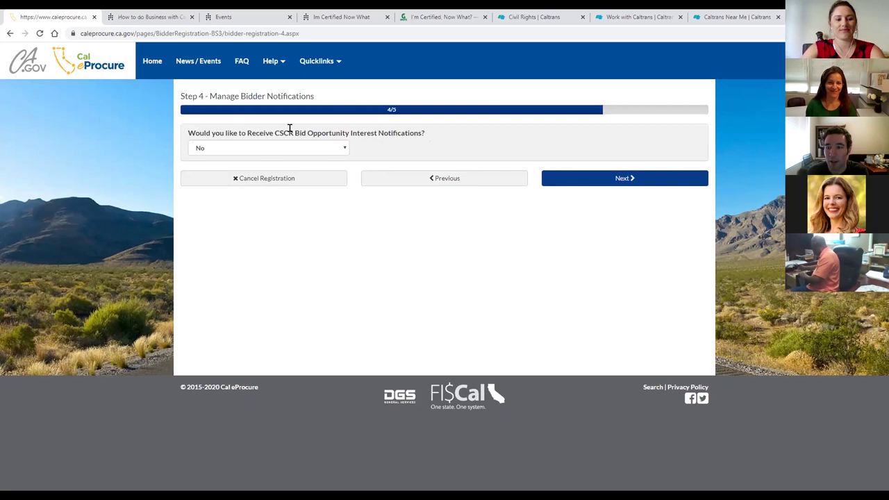
Highlight the CSCR bid notifications question on Step 4, then go back to Step 3.
left_click_drag(273, 131, 426, 134)
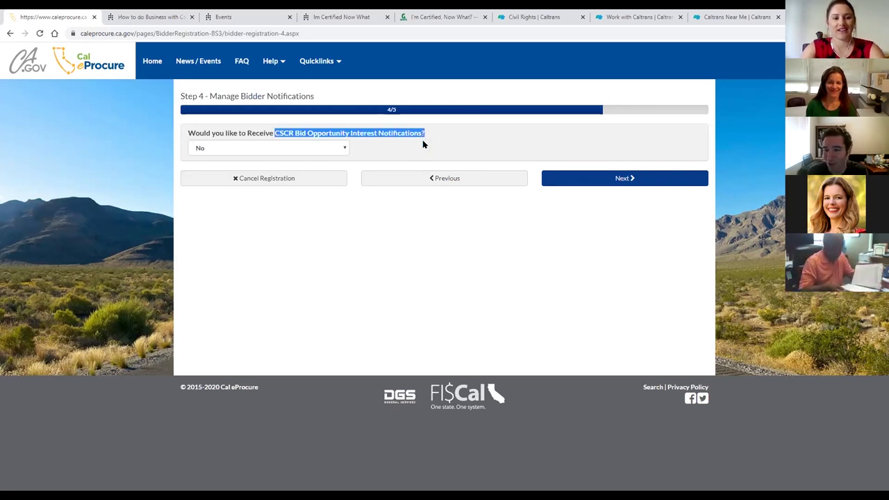
left_click(351, 242)
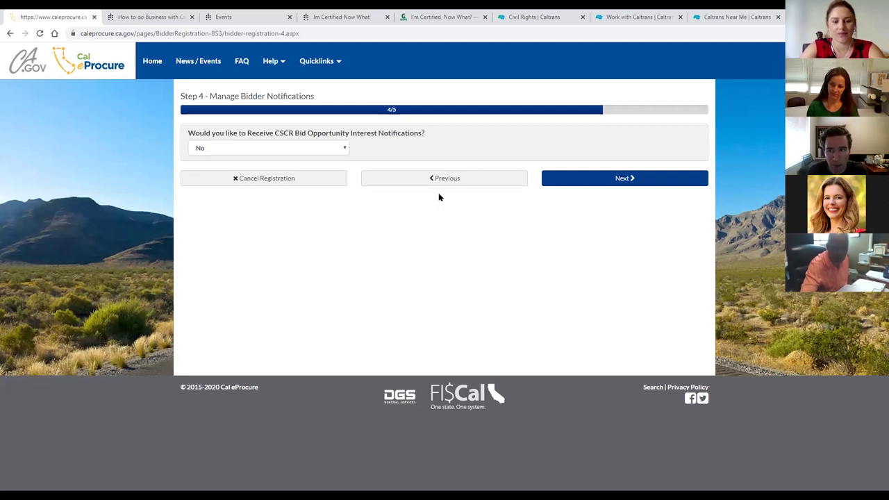
left_click(438, 180)
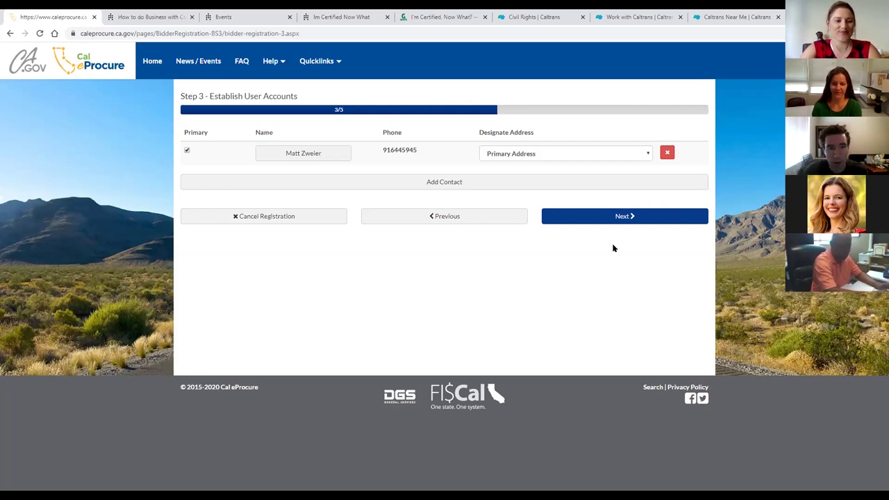
Return to Step 4, Manage Bidder Notifications, with the CSCR answer at No.
left_click(620, 217)
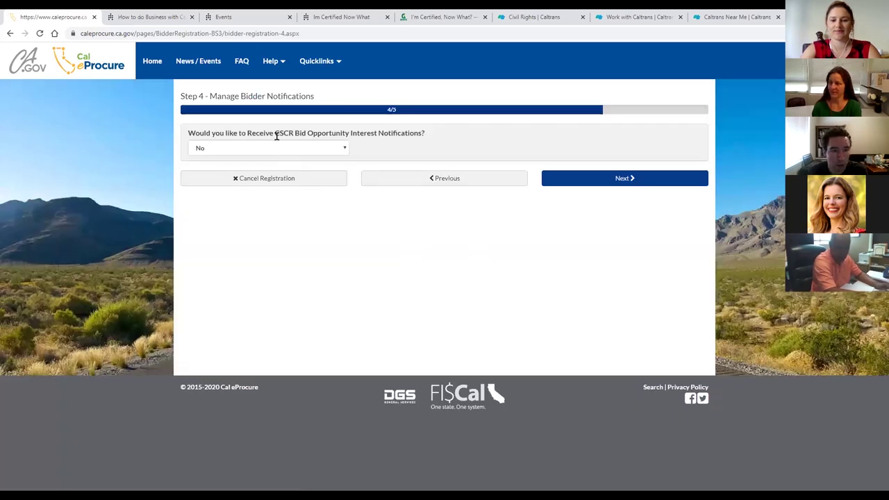
Answer Yes to the CSCR bid opportunity notifications question.
left_click_drag(189, 133, 426, 137)
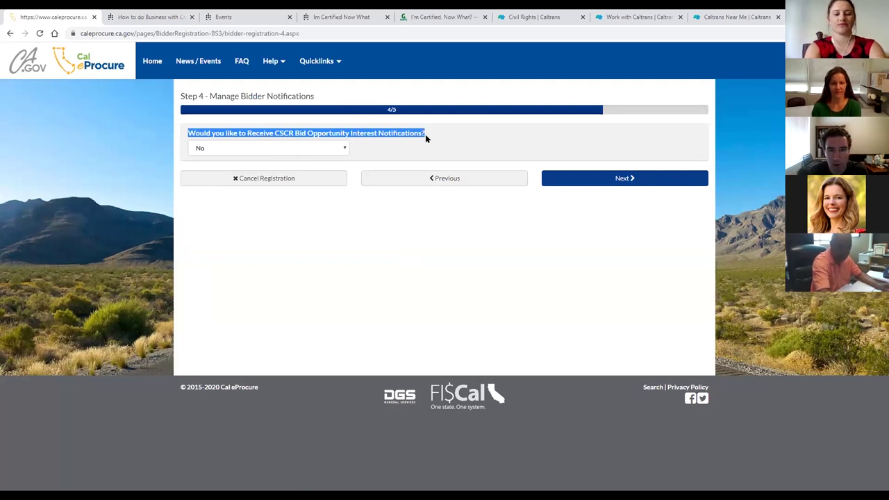
left_click(425, 137)
left_click_drag(275, 132, 295, 132)
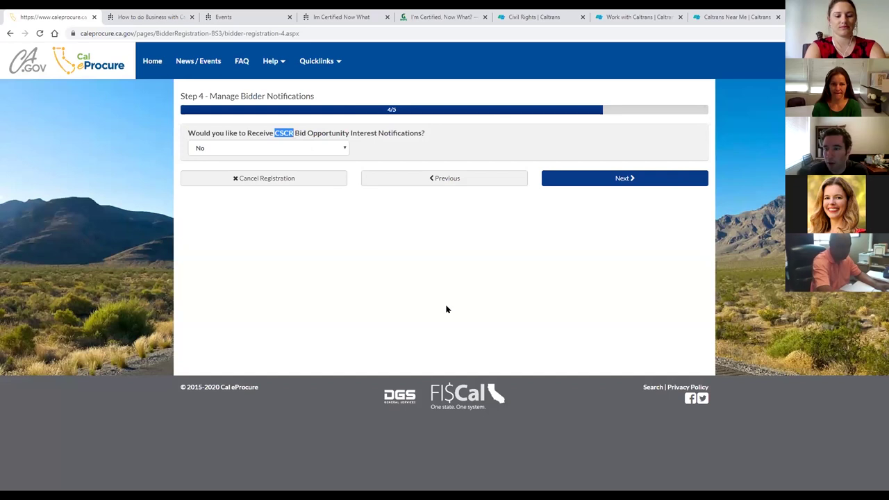
left_click(433, 263)
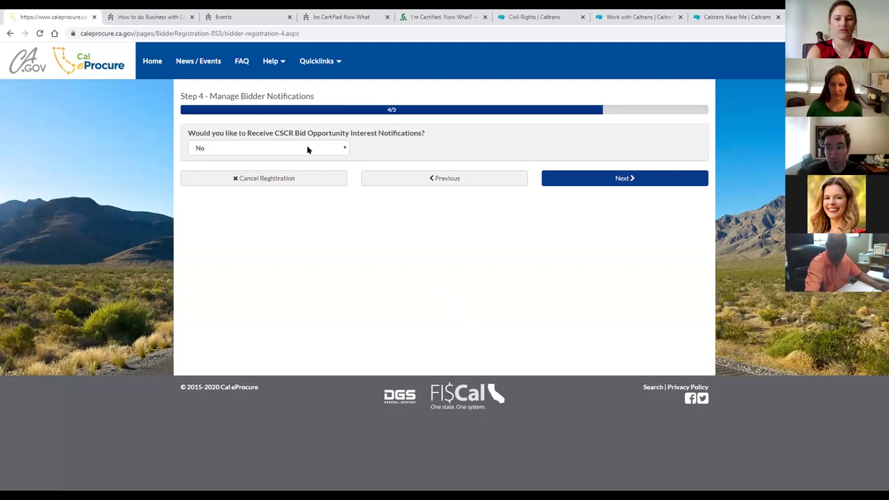
left_click(310, 149)
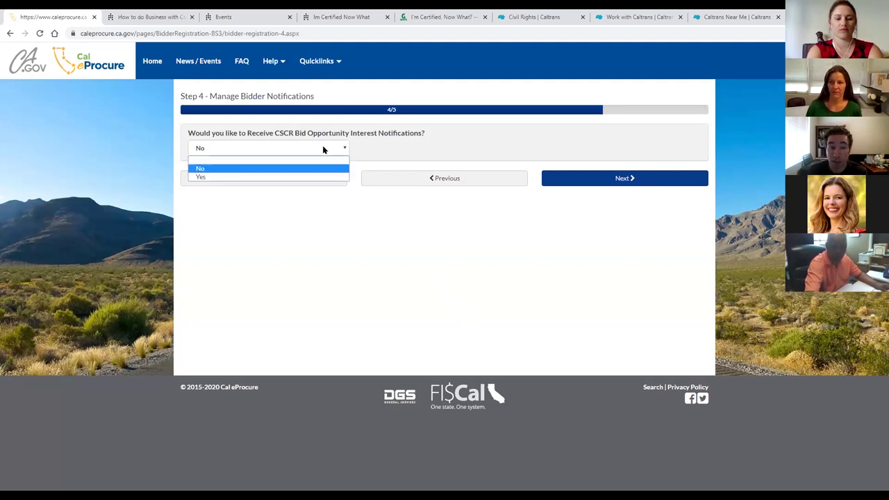
left_click(312, 164)
left_click(316, 149)
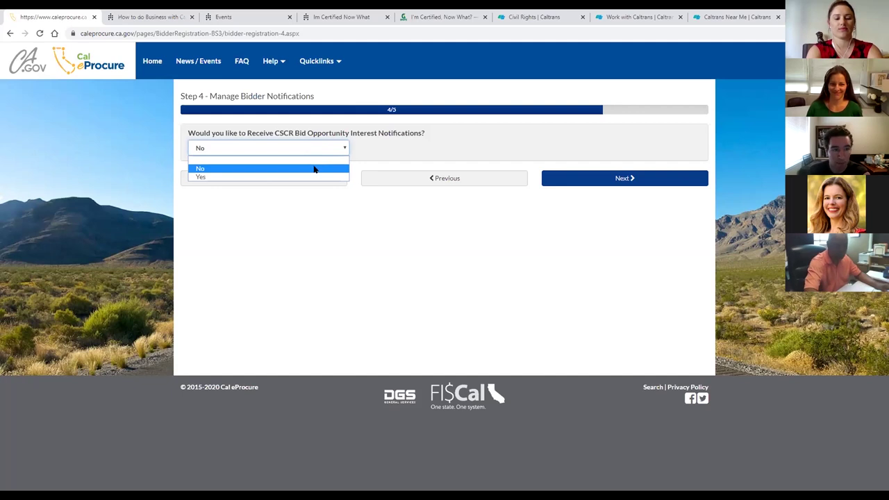
left_click(312, 174)
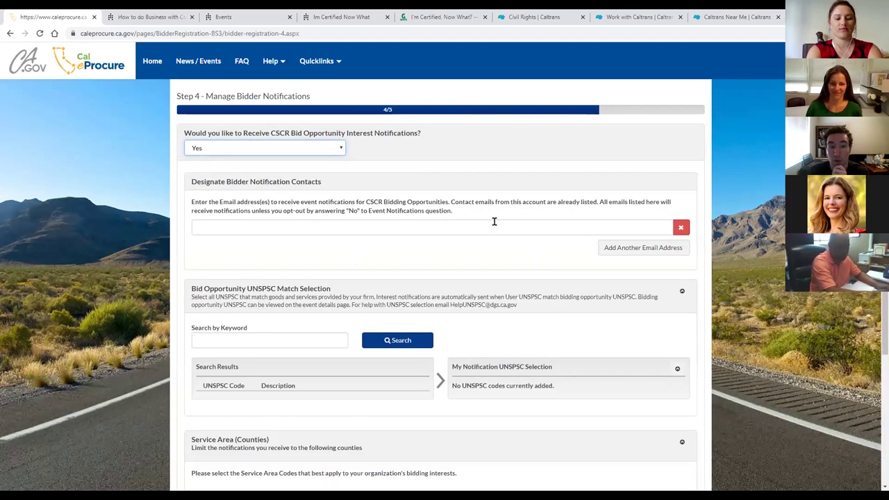
left_click(531, 150)
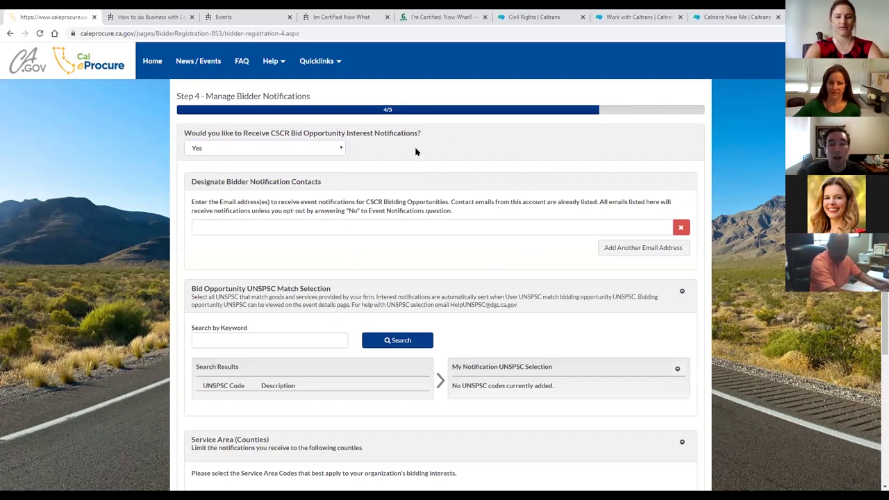
Scroll down to the revealed notification contacts section and highlight its instructions.
scroll(417, 149, "down", 1)
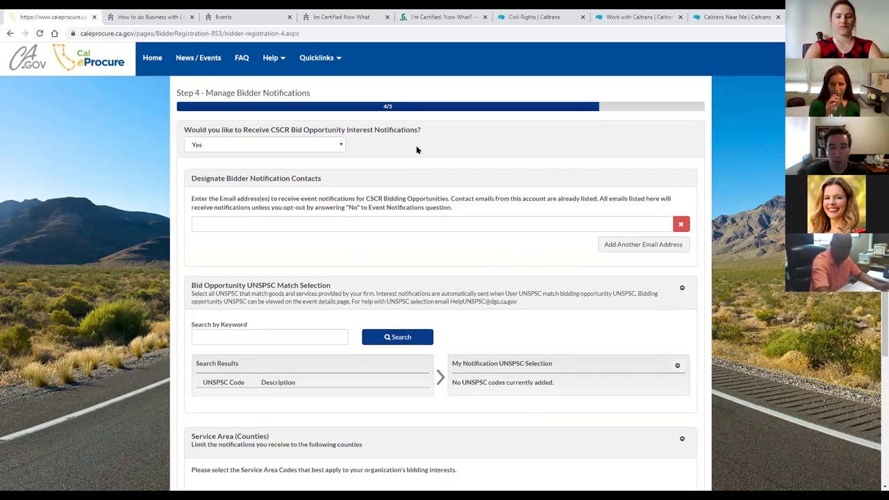
scroll(419, 147, "down", 1)
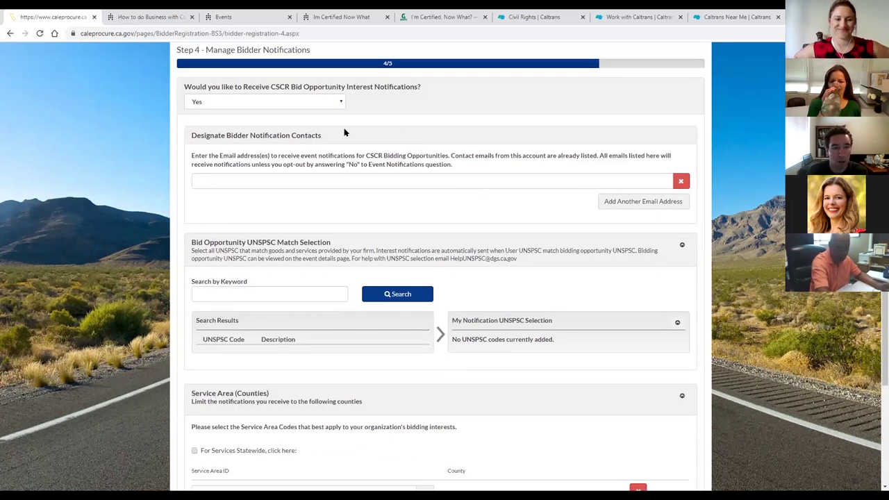
left_click_drag(192, 136, 478, 173)
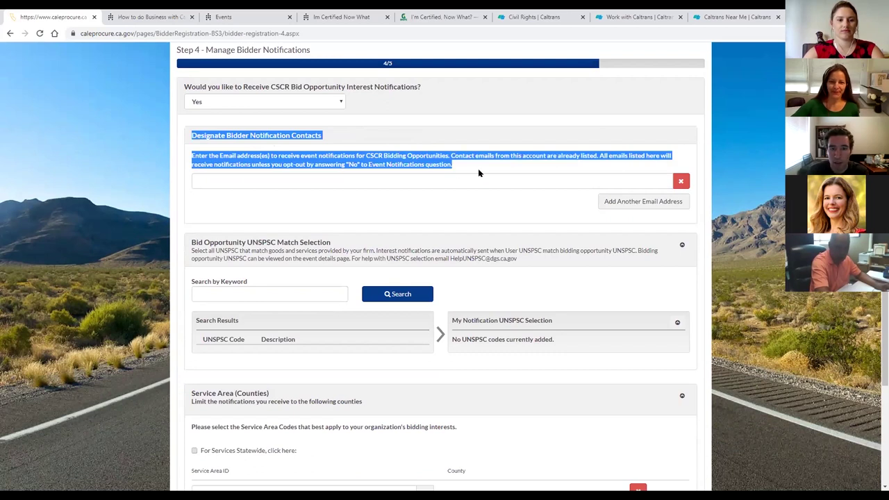
Enter the registrant's e-mail address in the Designate Bidder Notification Contacts field.
left_click(478, 168)
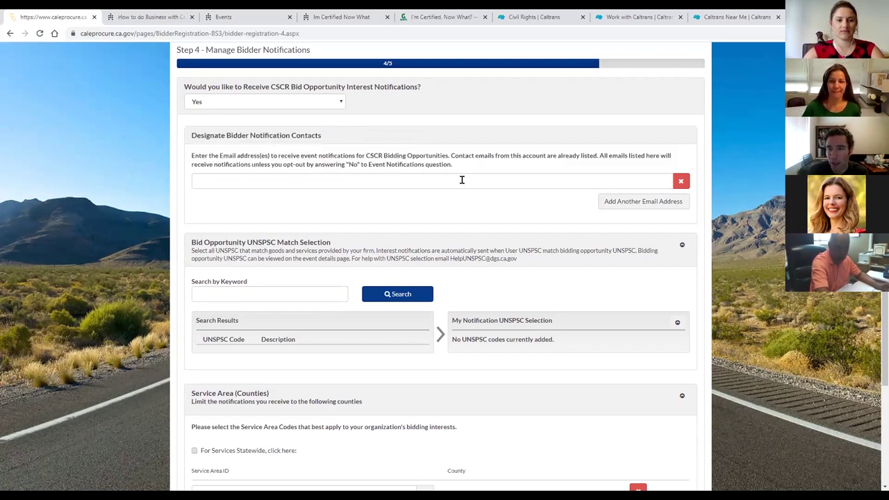
left_click(462, 180)
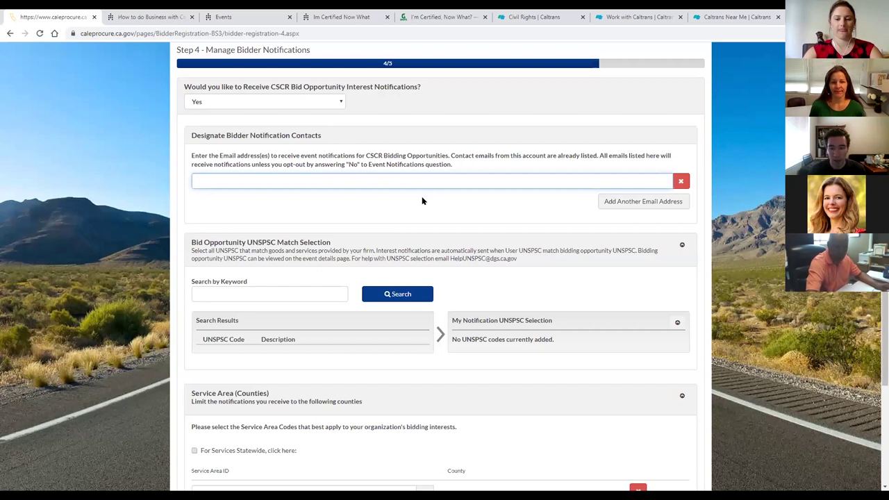
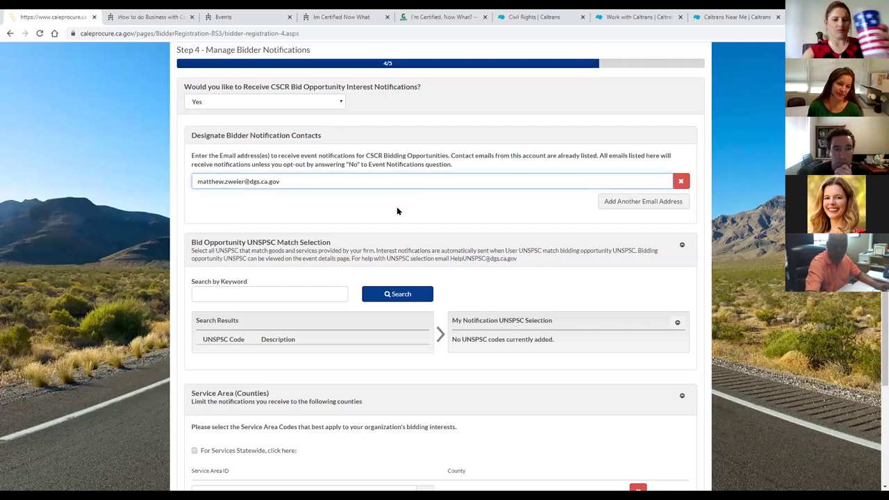
left_click(397, 208)
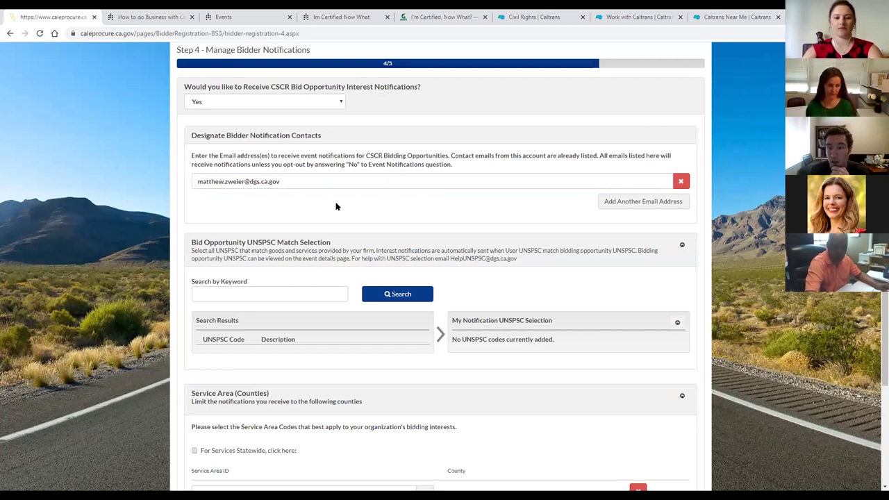
Add another e-mail field and fill in the colleague's e-mail address.
left_click(637, 202)
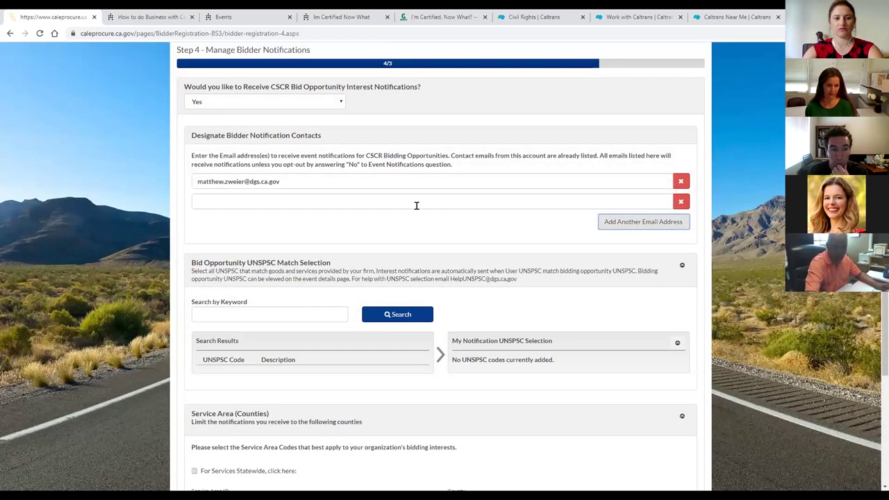
left_click(417, 203)
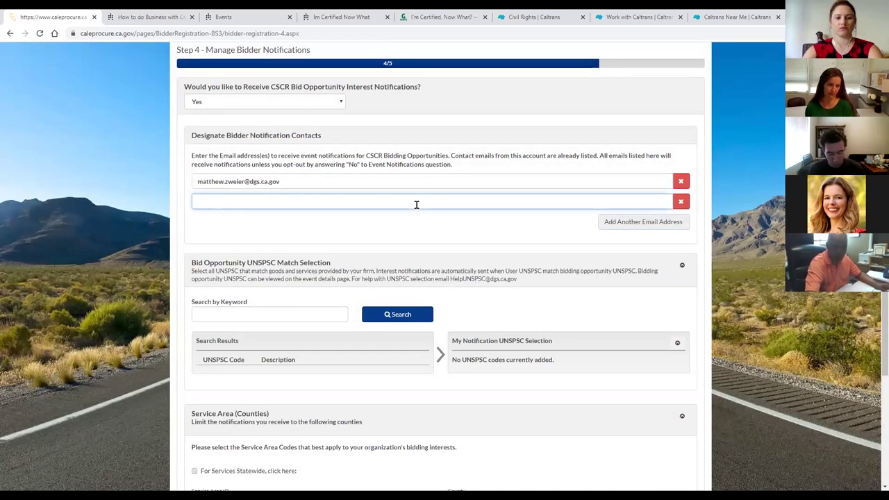
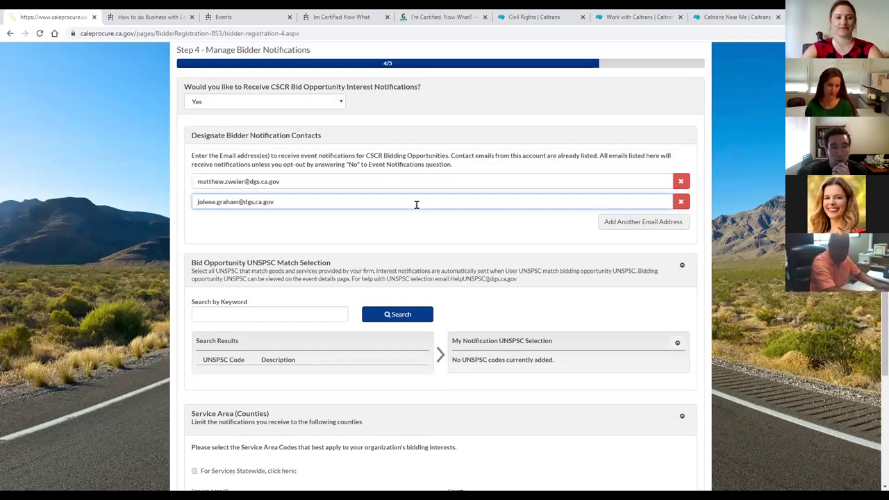
left_click(417, 222)
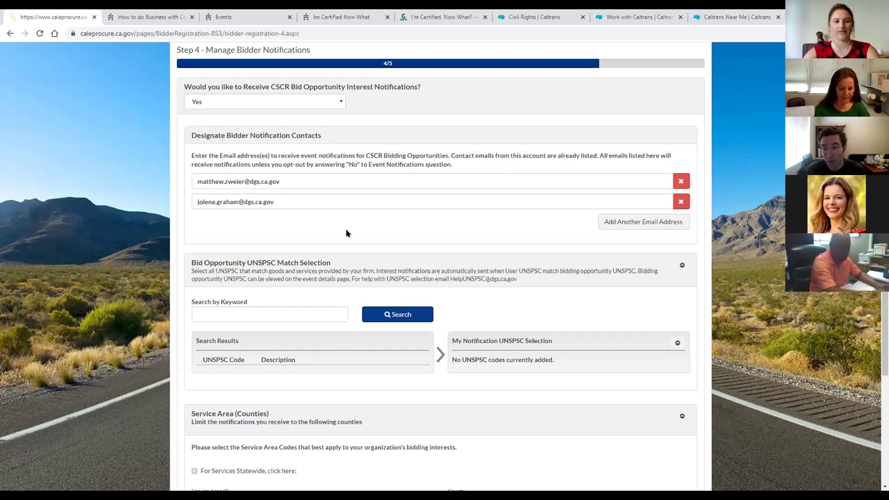
scroll(346, 233, "down", 1)
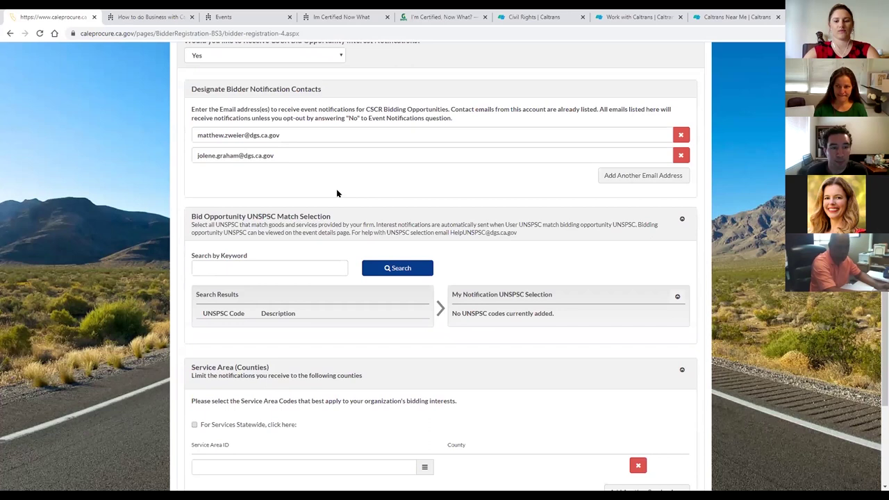
left_click_drag(296, 135, 193, 137)
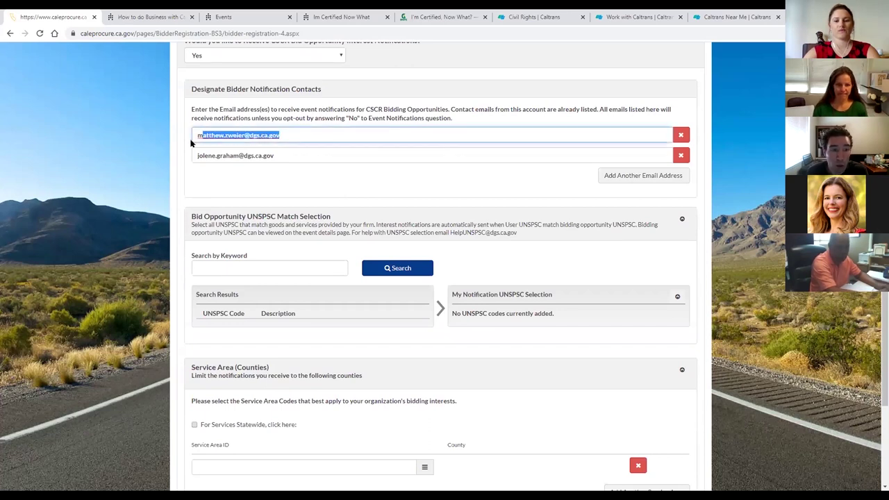
left_click_drag(280, 157, 195, 157)
left_click(256, 178)
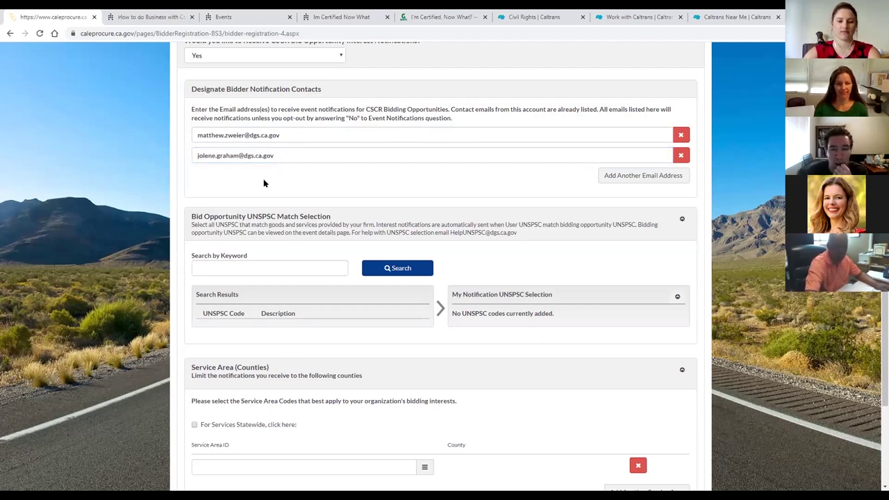
scroll(263, 179, "down", 1)
scroll(336, 212, "up", 1)
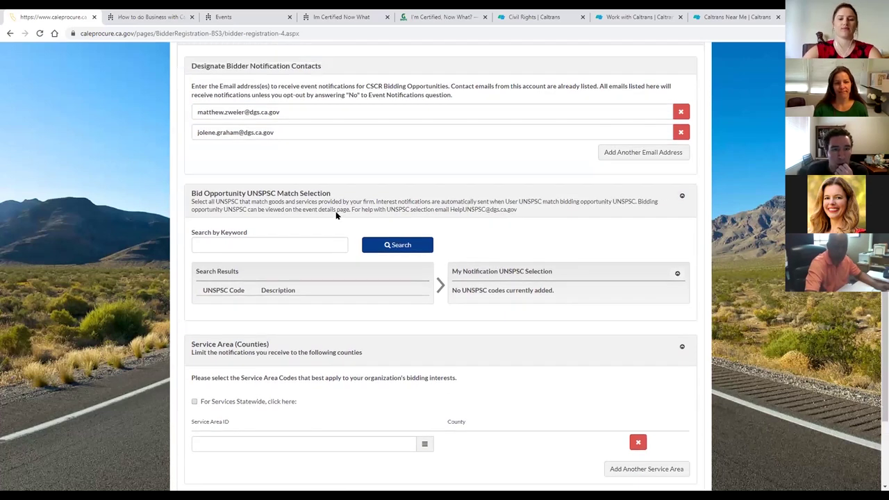
scroll(335, 211, "up", 3)
left_click_drag(192, 182, 342, 256)
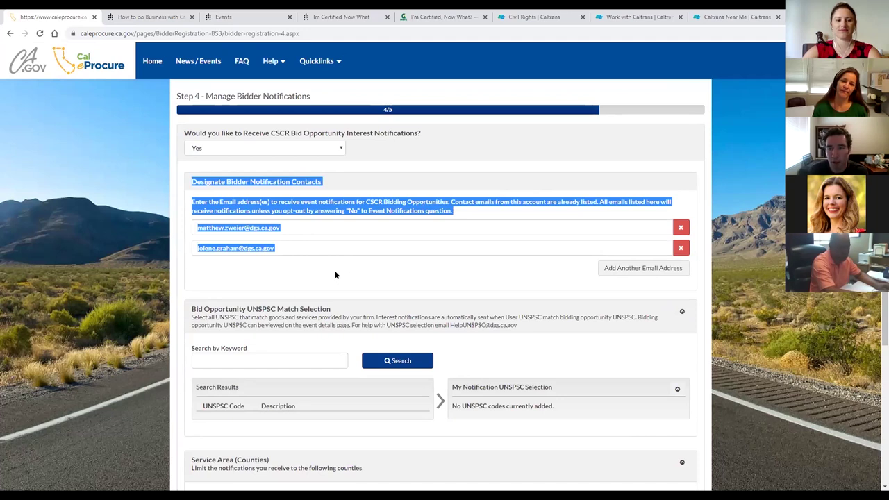
scroll(335, 275, "down", 1)
left_click(289, 215)
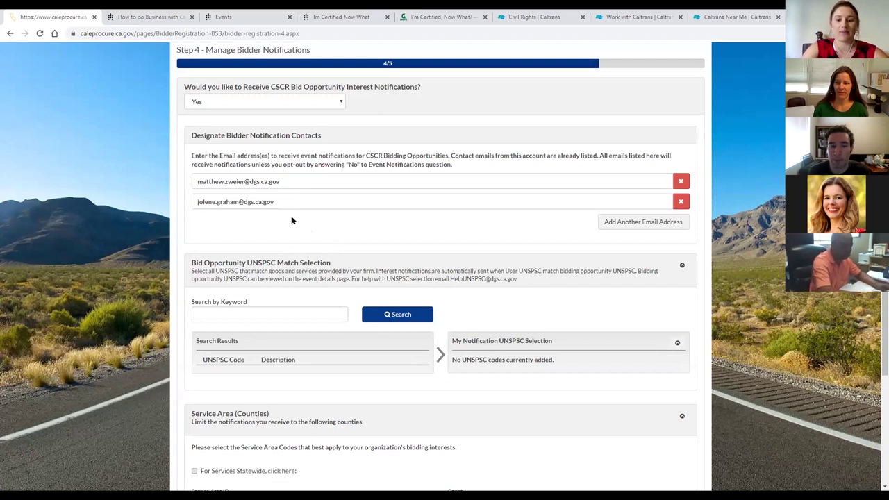
scroll(291, 220, "down", 1)
scroll(290, 215, "up", 1)
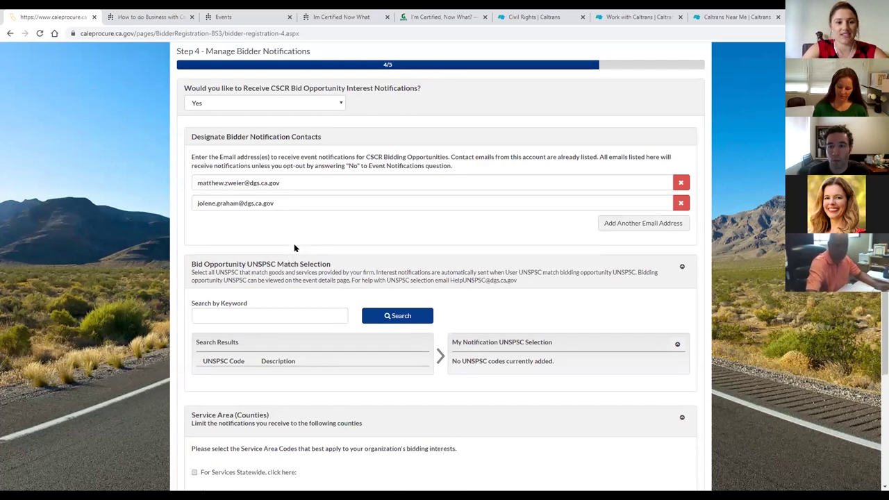
scroll(294, 247, "up", 1)
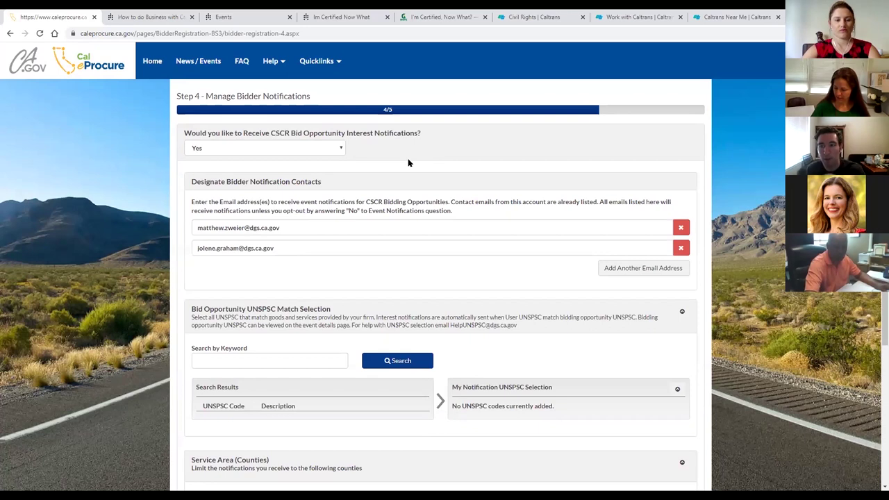
scroll(339, 124, "down", 1)
scroll(340, 125, "down", 1)
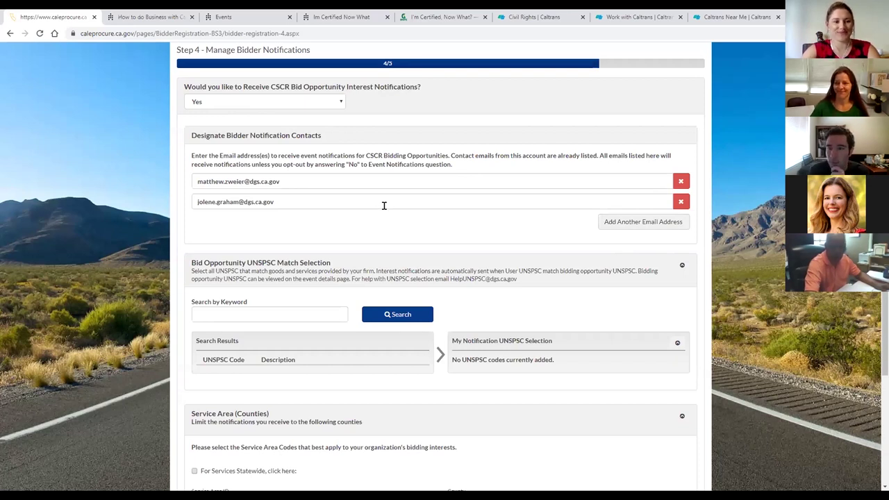
scroll(383, 206, "down", 2)
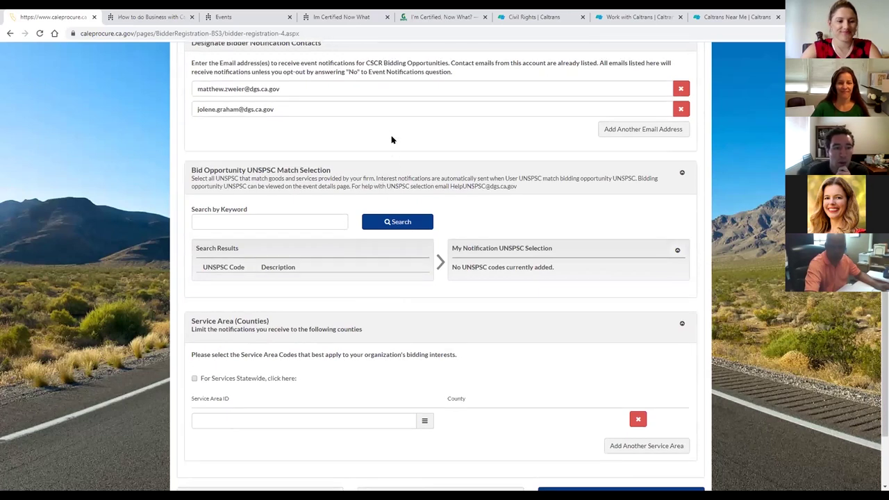
scroll(390, 128, "down", 2)
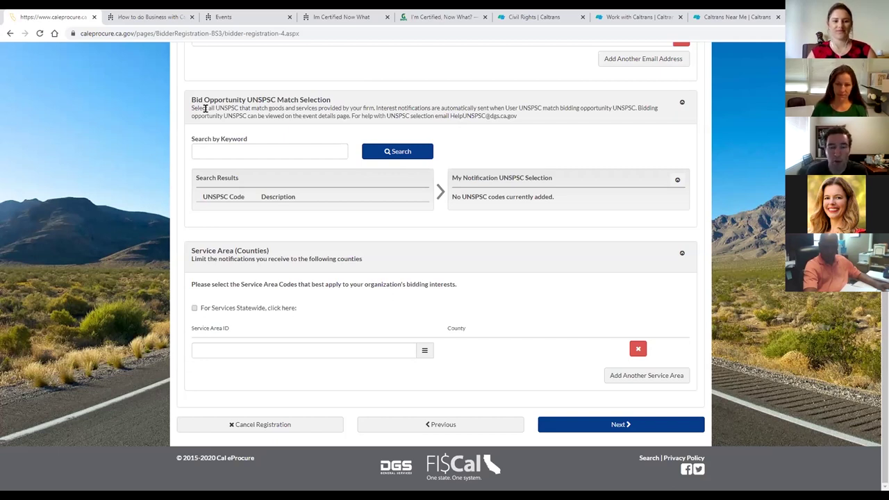
Highlight the term UNSPSC in the section description and heading.
left_click_drag(216, 108, 238, 111)
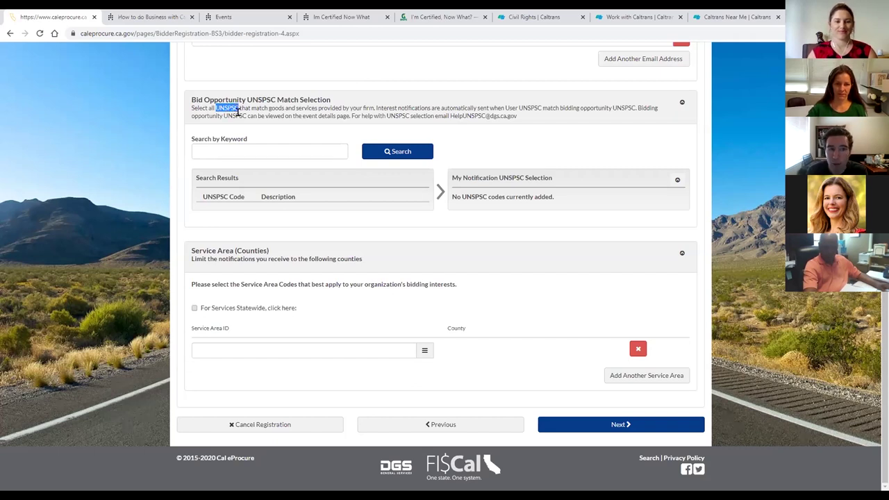
left_click(242, 114)
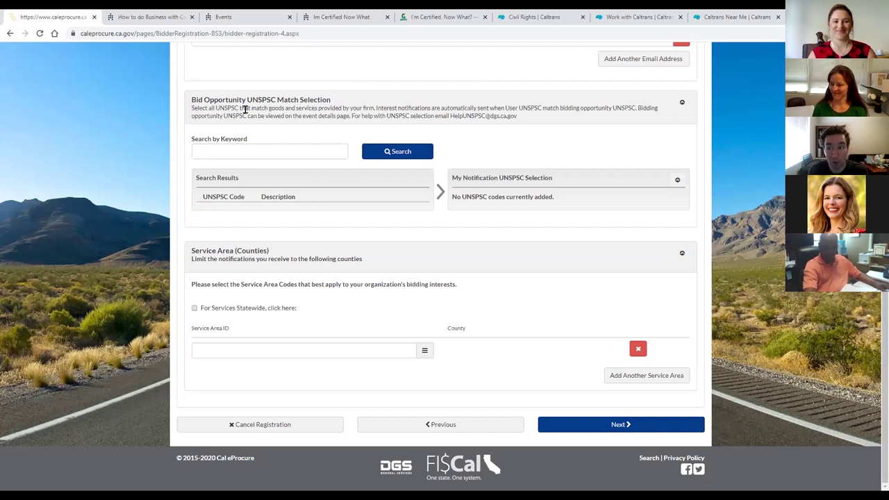
left_click_drag(247, 99, 276, 100)
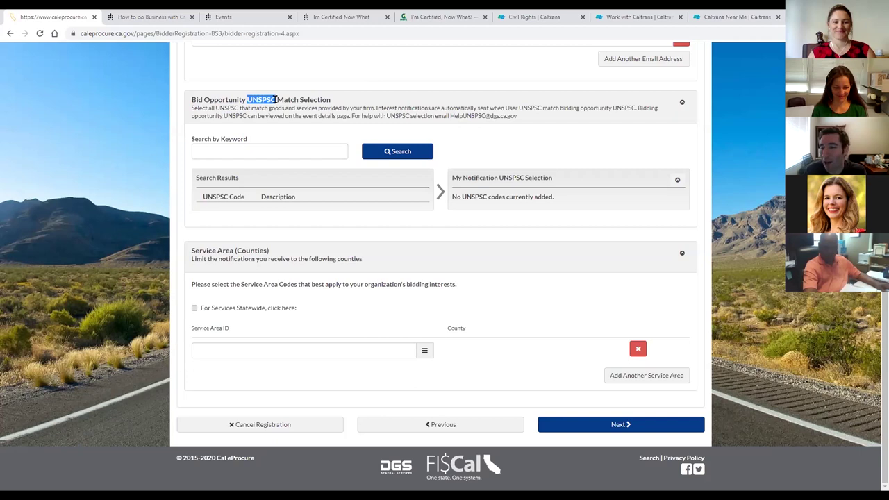
left_click(271, 119)
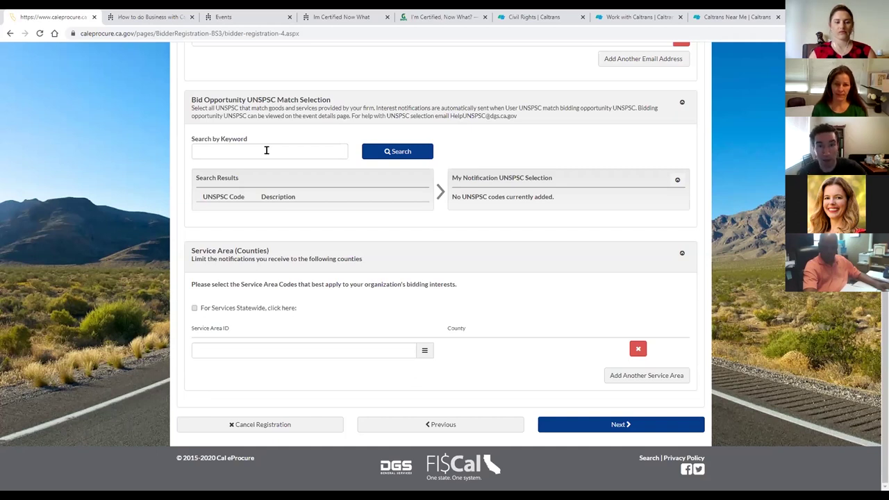
Search UNSPSC codes by the keyword 'Communication', review the results, and select the keyword.
left_click(266, 150)
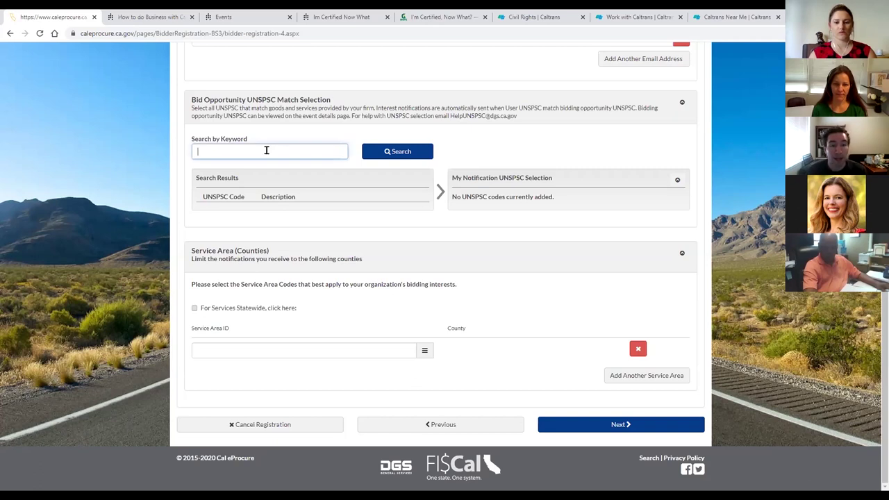
left_click_drag(188, 142, 234, 141)
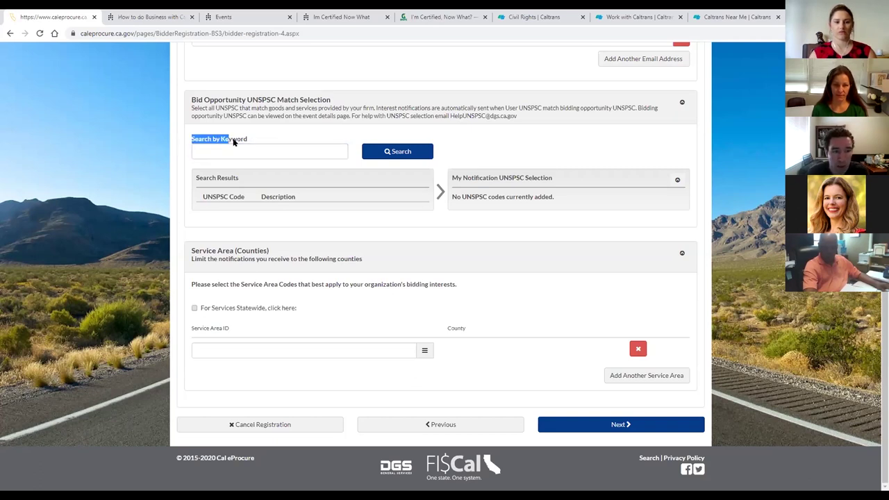
left_click(251, 146)
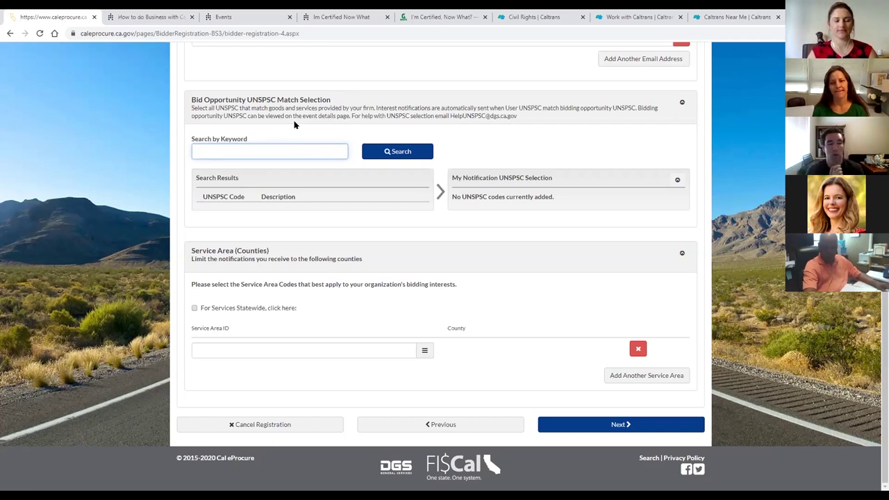
type("Co")
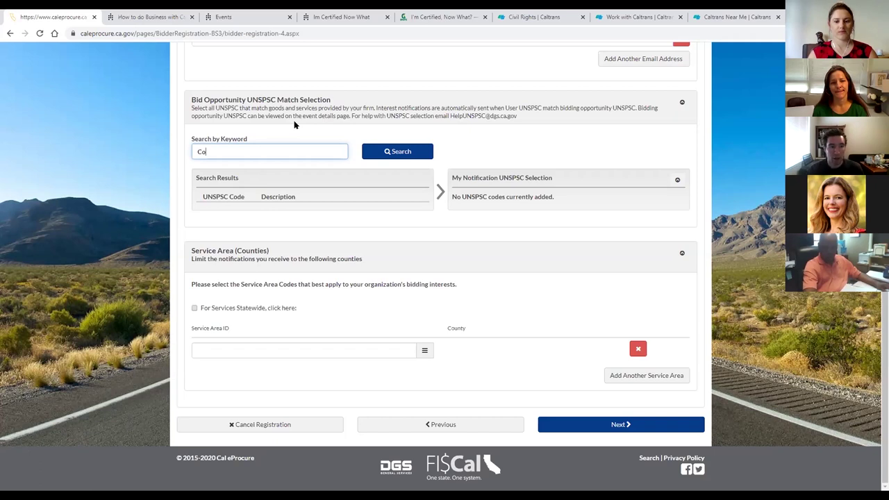
type("mmunication")
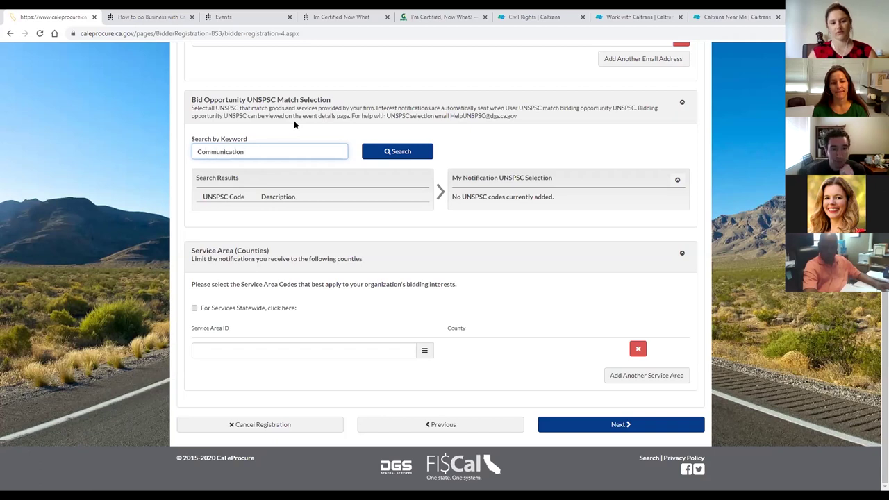
left_click(372, 157)
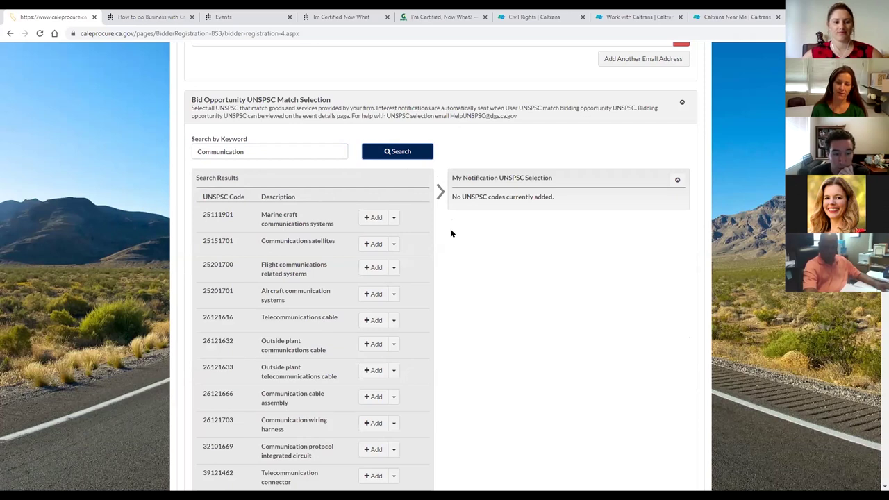
scroll(450, 233, "down", 3)
scroll(451, 234, "down", 2)
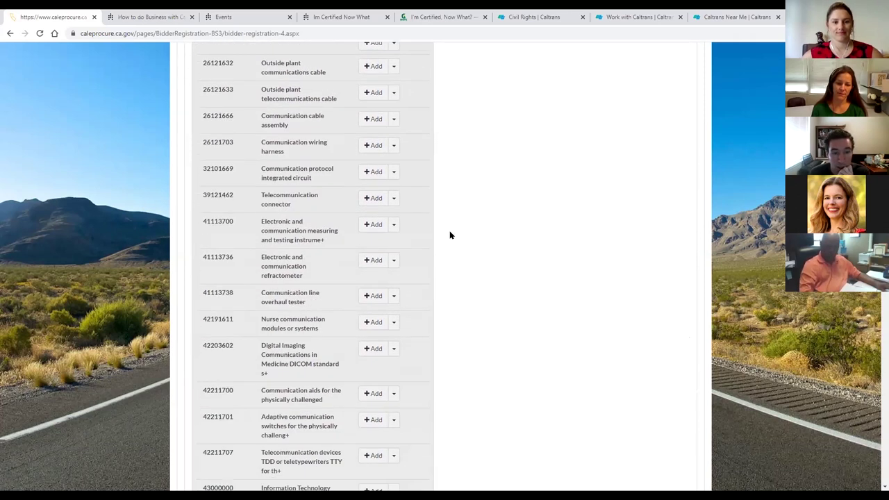
scroll(449, 233, "up", 5)
scroll(446, 235, "up", 2)
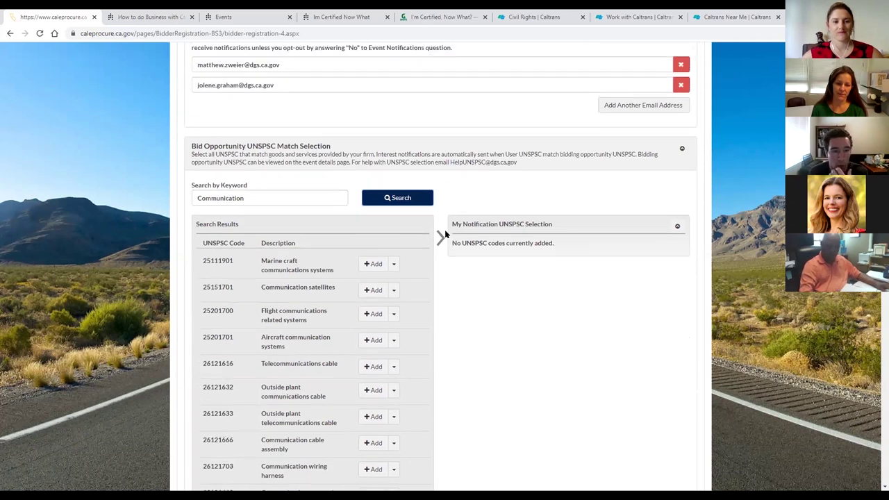
scroll(446, 234, "down", 2)
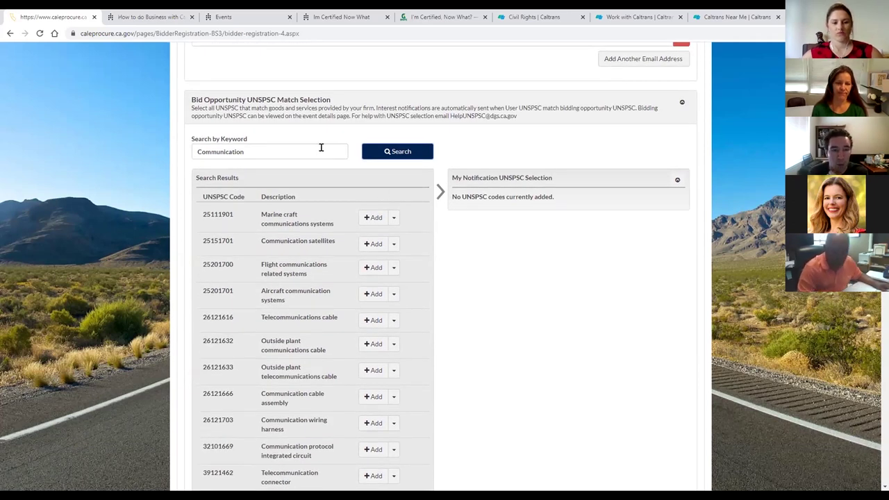
left_click_drag(304, 150, 192, 153)
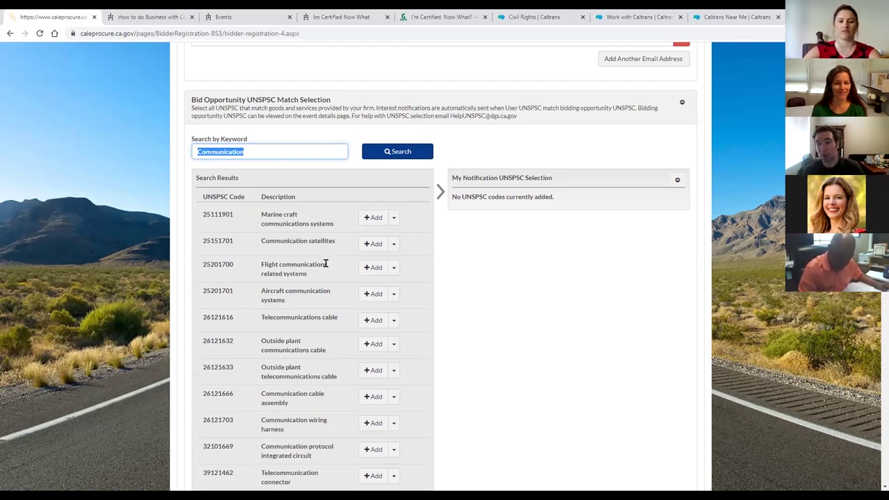
left_click(248, 151)
left_click_drag(248, 151, 171, 155)
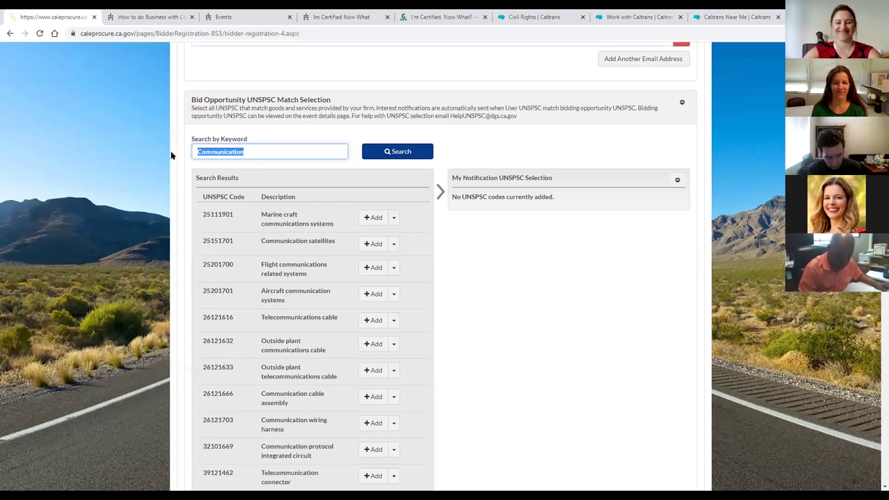
type("Construction")
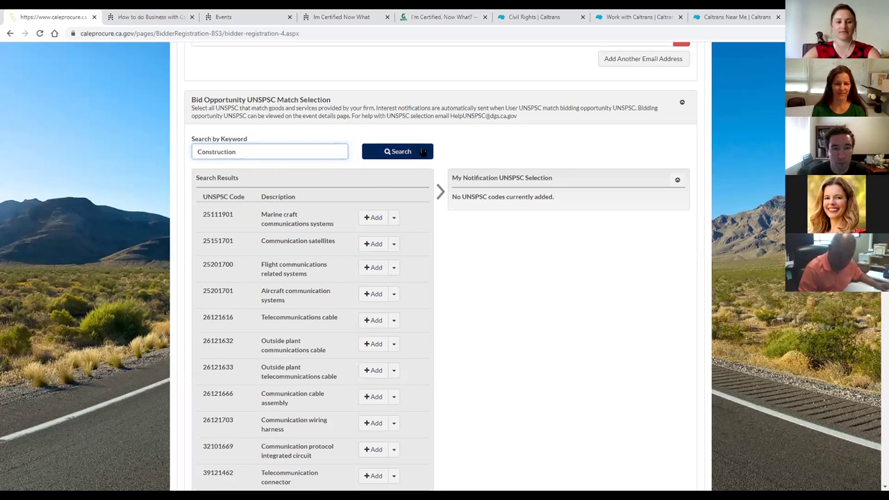
left_click(422, 151)
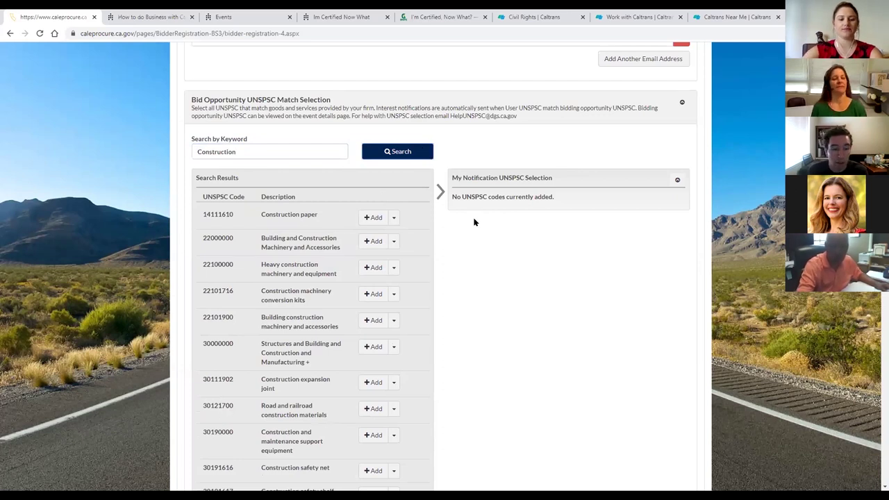
scroll(467, 220, "down", 1)
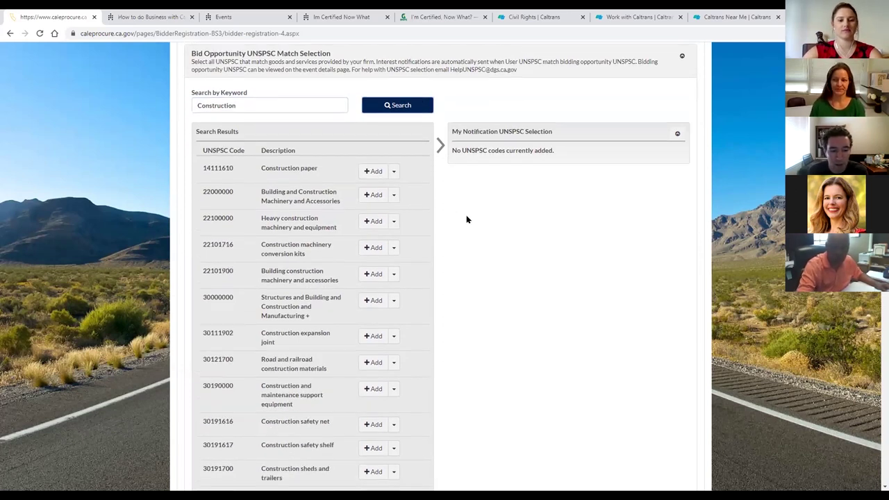
scroll(467, 220, "down", 2)
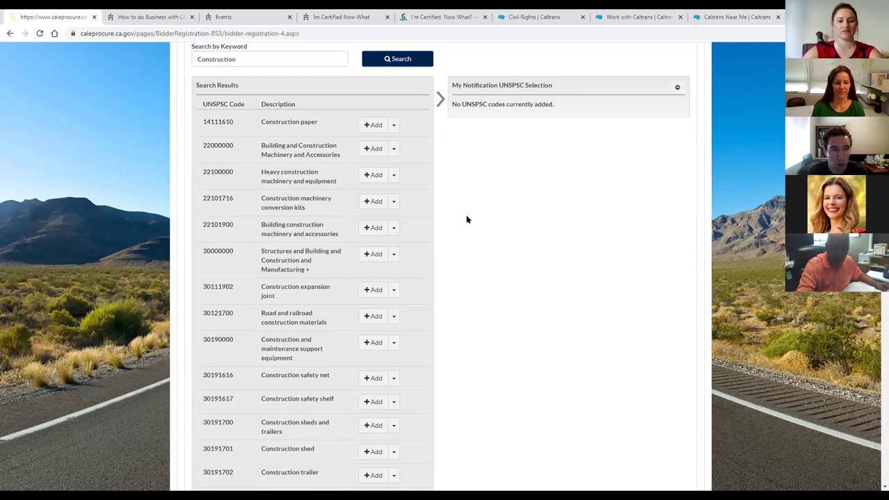
scroll(467, 219, "up", 2)
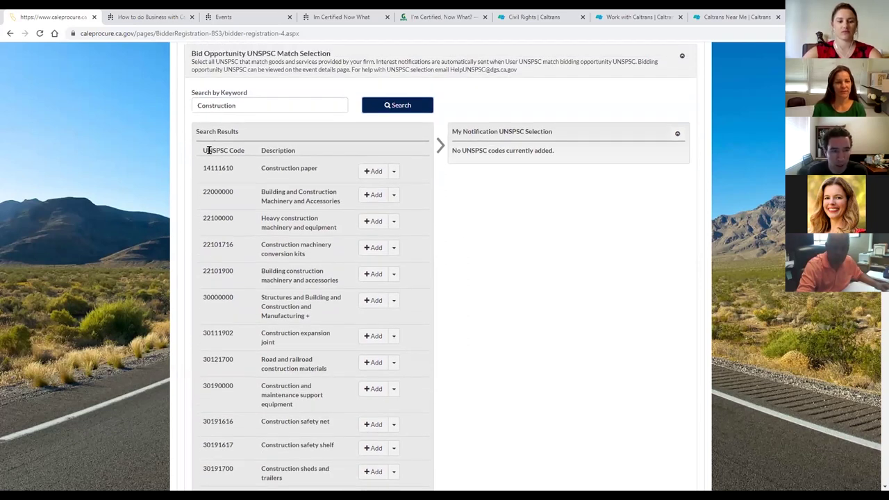
left_click_drag(200, 168, 233, 168)
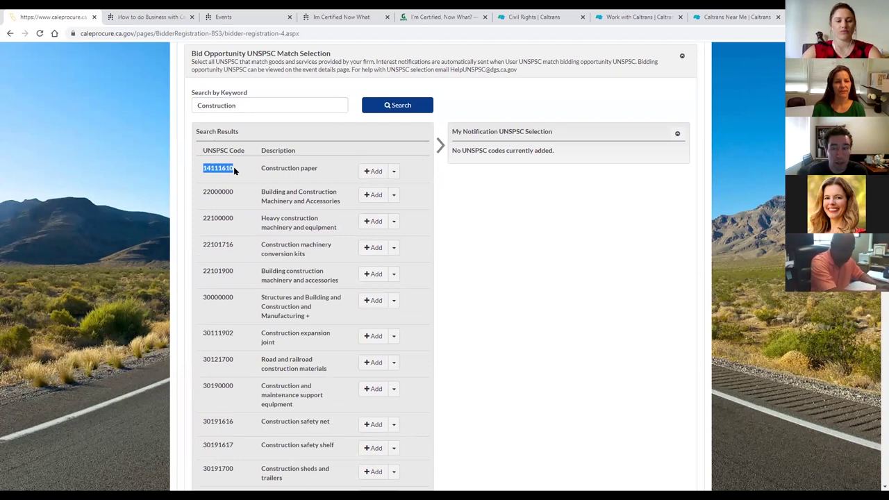
left_click(233, 167)
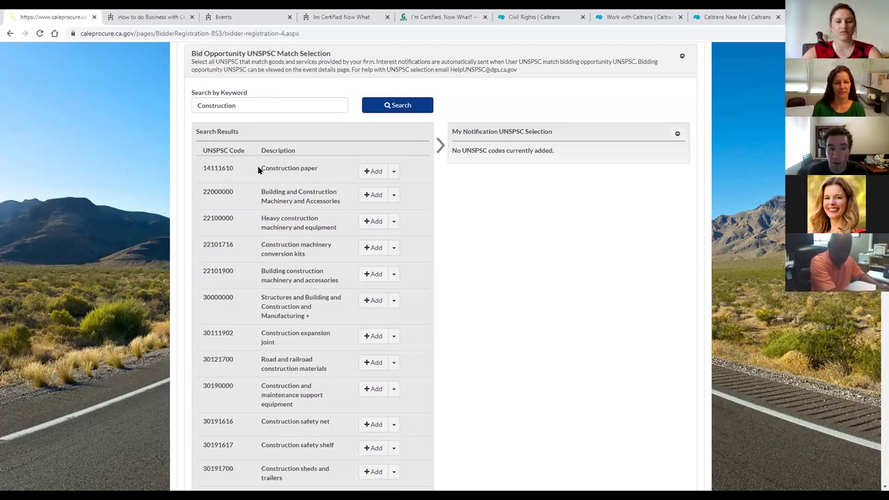
left_click_drag(260, 167, 319, 171)
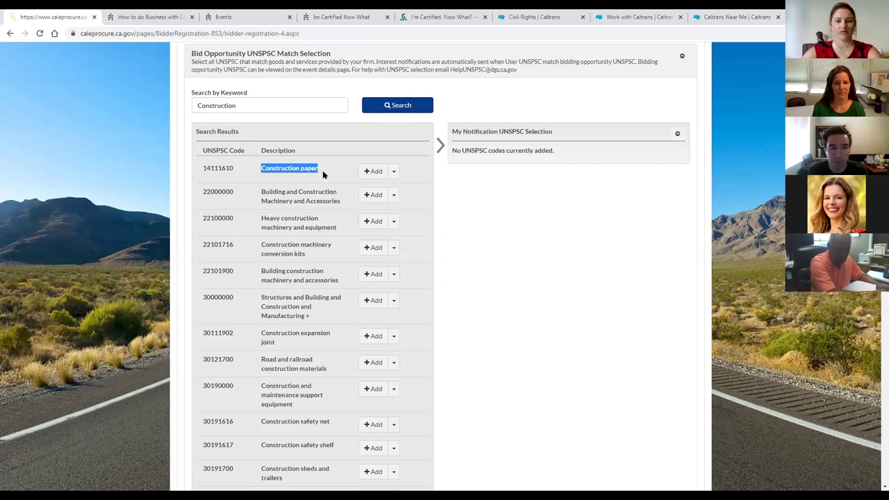
left_click(319, 170)
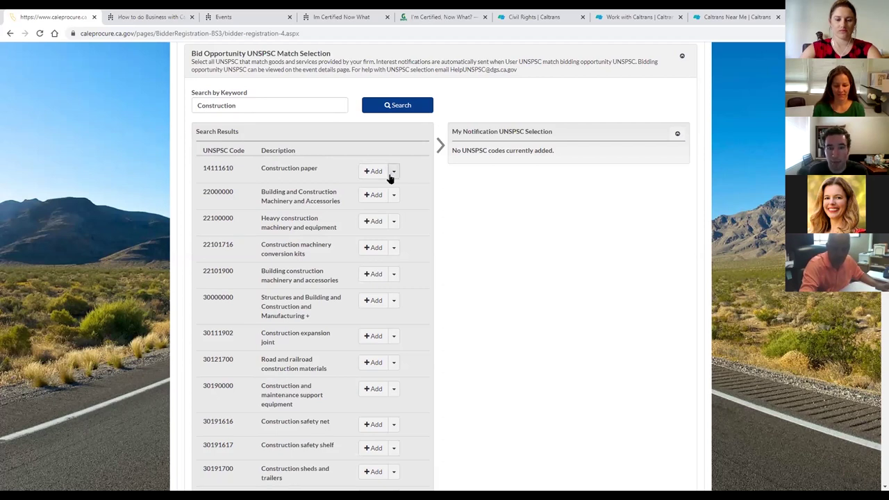
left_click(394, 174)
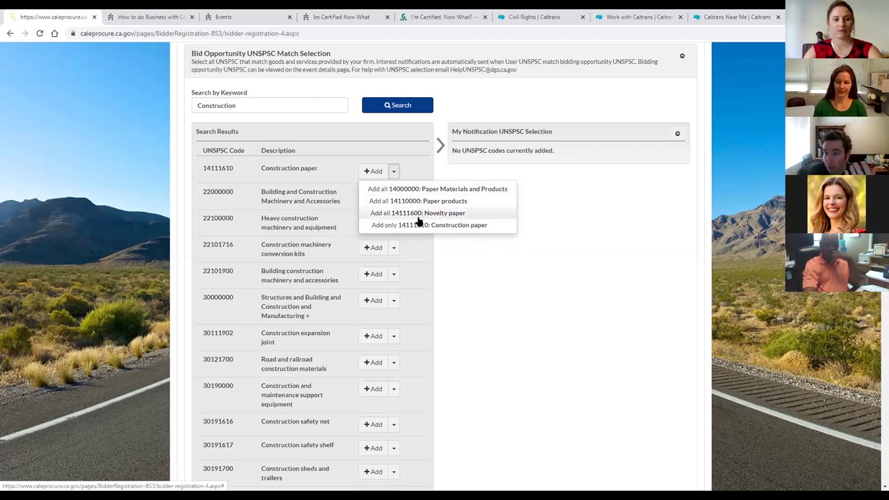
left_click_drag(271, 107, 186, 111)
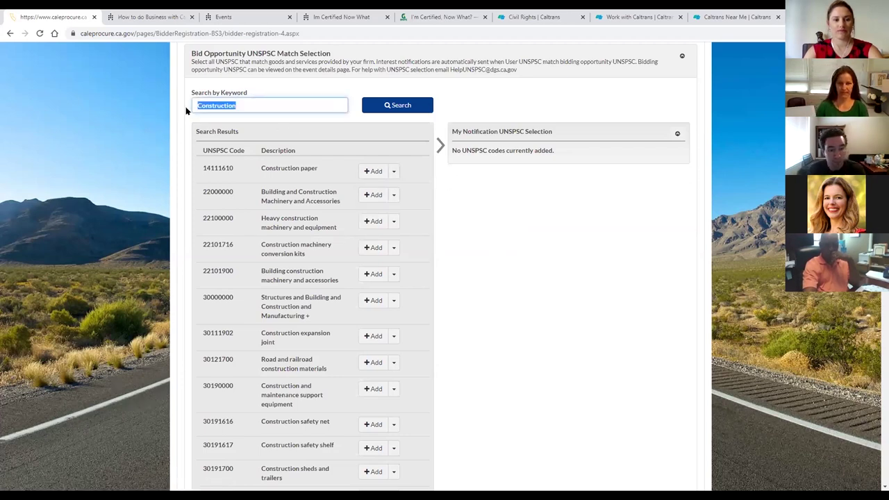
Search UNSPSC codes for 'mice' and show the add options for 10101510 Mice.
type("mice")
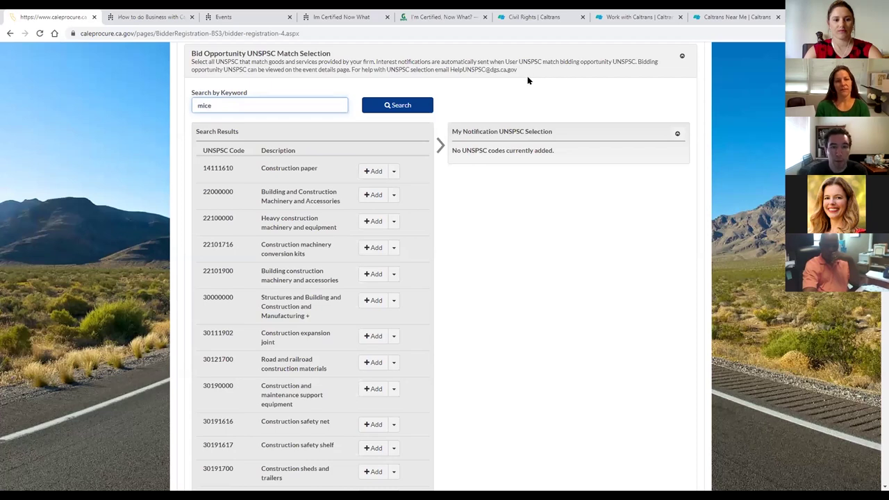
left_click(409, 105)
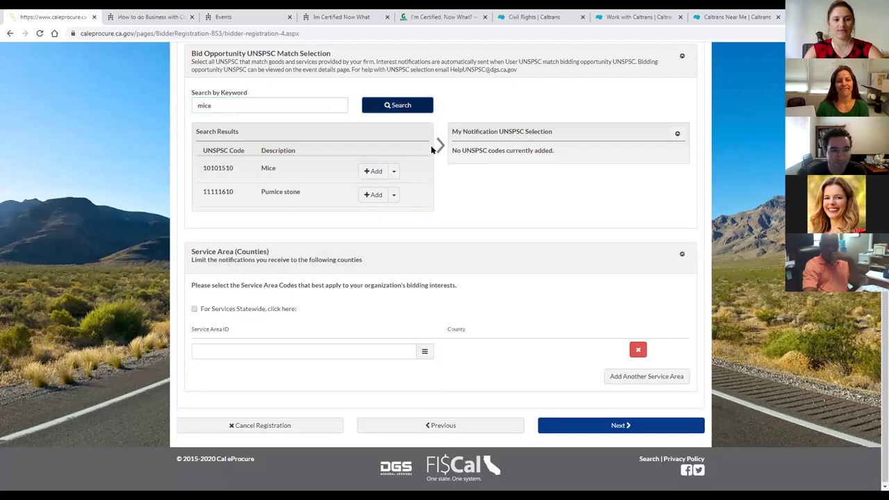
left_click(394, 173)
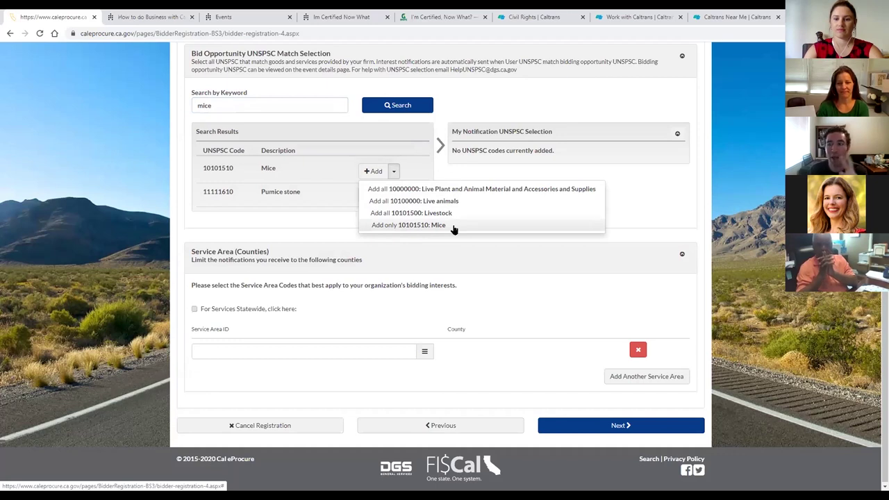
left_click_drag(229, 103, 194, 109)
Search for 'mouse' and preview the add options for 43202215 Keyboard or mouse cable without adding it.
type("mouse")
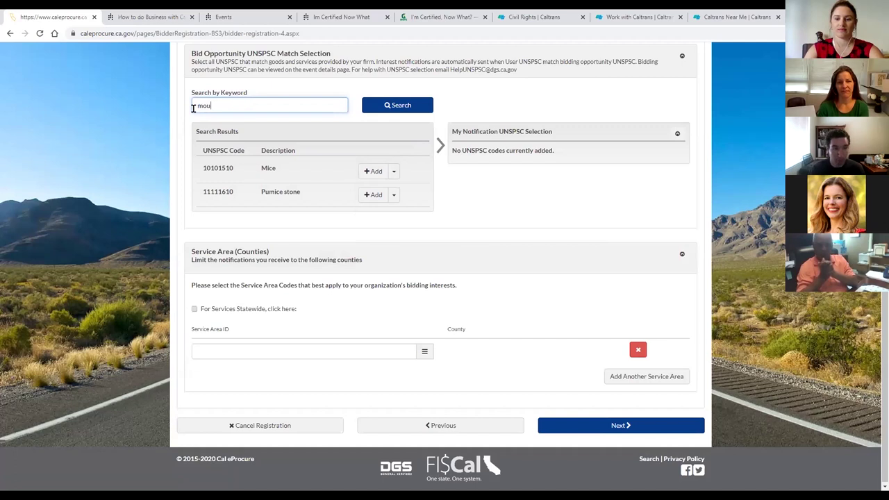
key("Return")
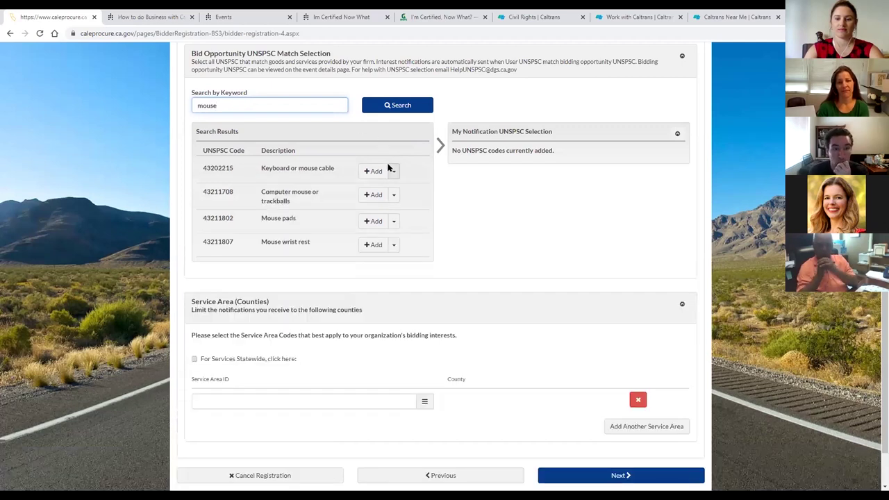
left_click(394, 172)
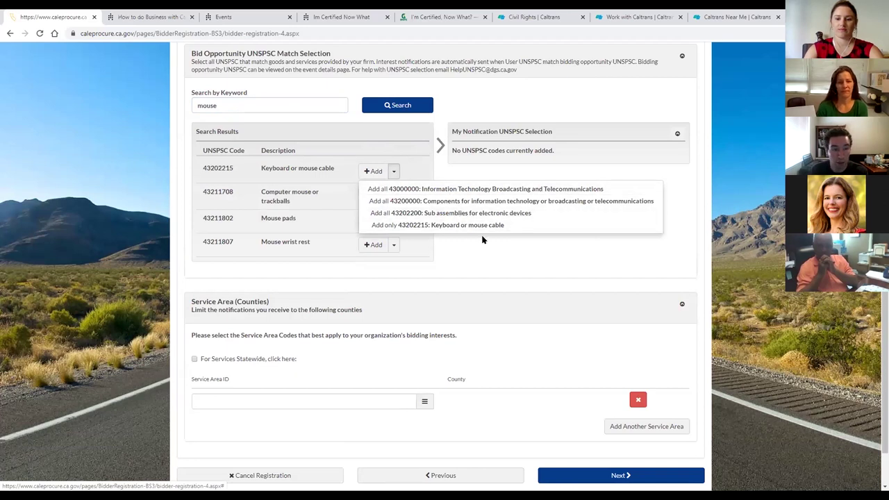
left_click(463, 226)
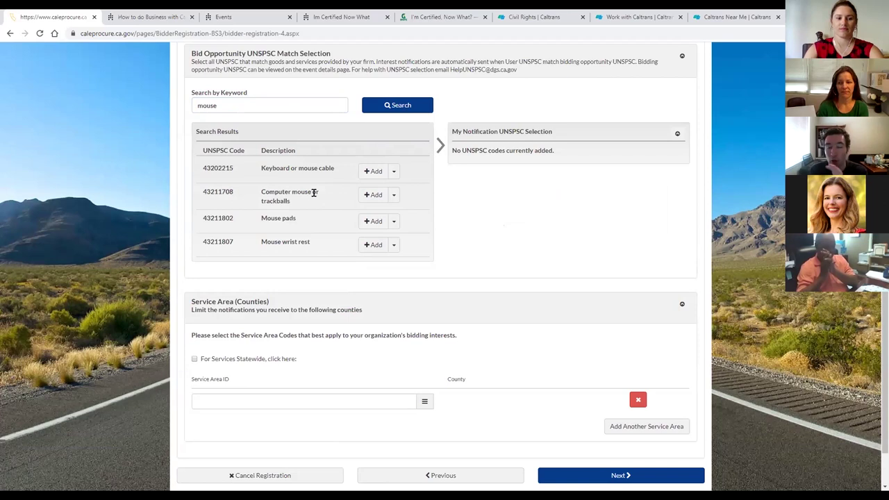
left_click(394, 175)
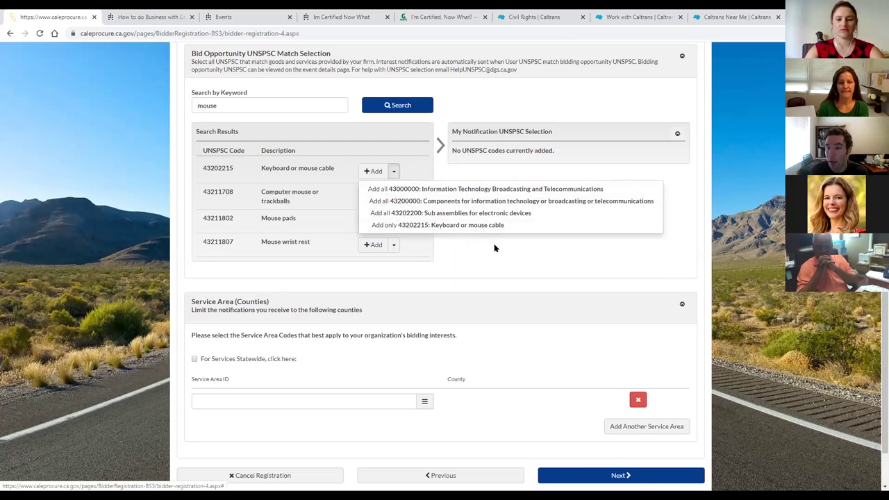
left_click(499, 251)
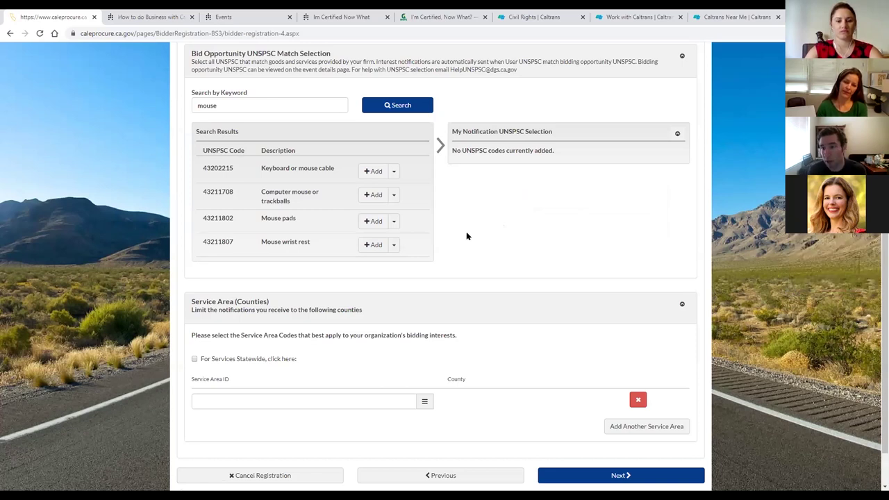
Delete the 'mouse' keyword from the Search by Keyword box.
double_click(254, 101)
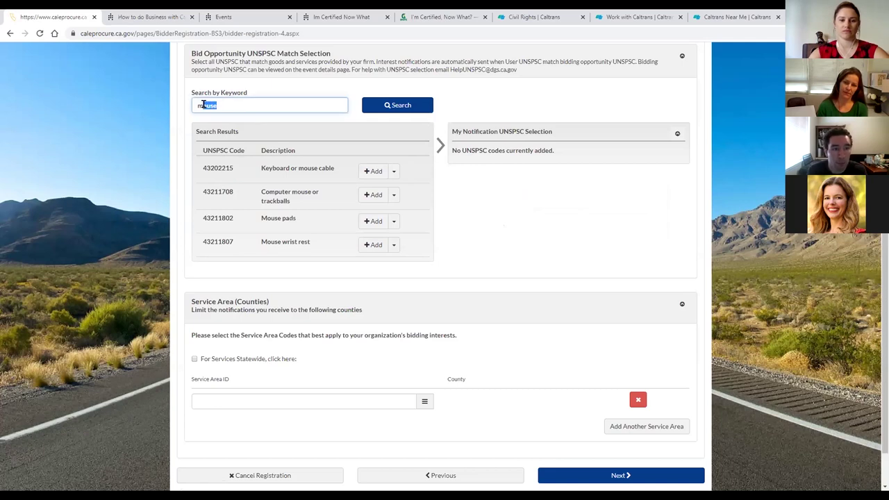
key("BackSpace")
left_click(557, 232)
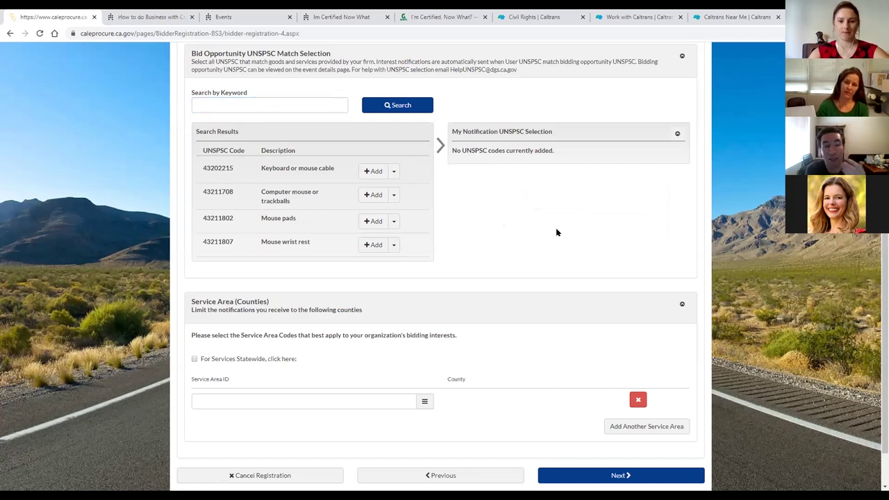
left_click(232, 100)
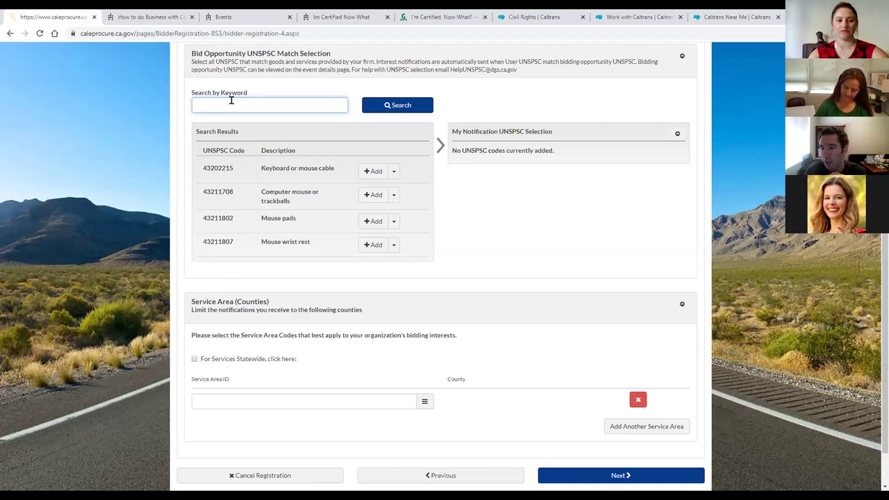
left_click(542, 221)
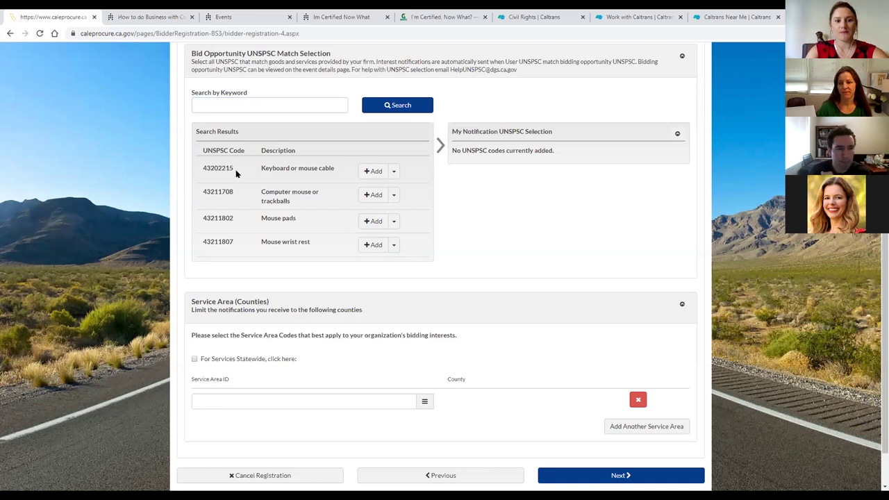
Copy code 43202215 into the keyword box, search it, then delete it again.
left_click_drag(203, 167, 233, 167)
key("ctrl+c")
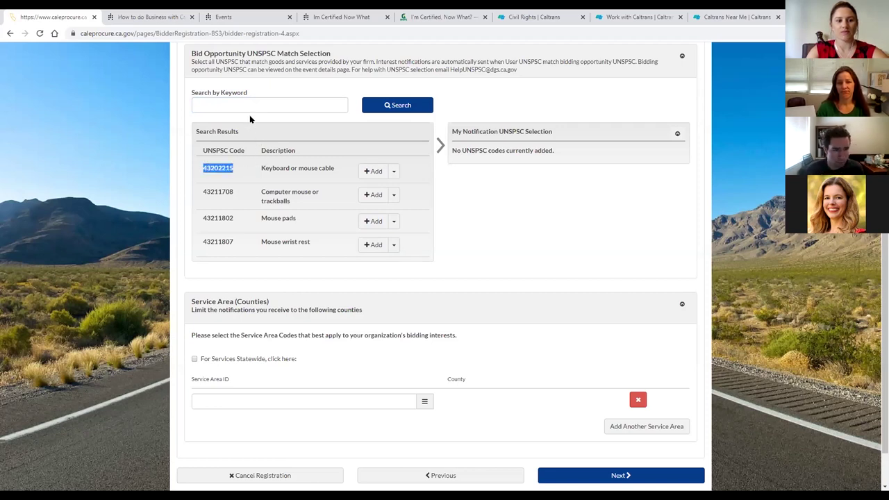
left_click(238, 98)
key("ctrl+v")
left_click(398, 104)
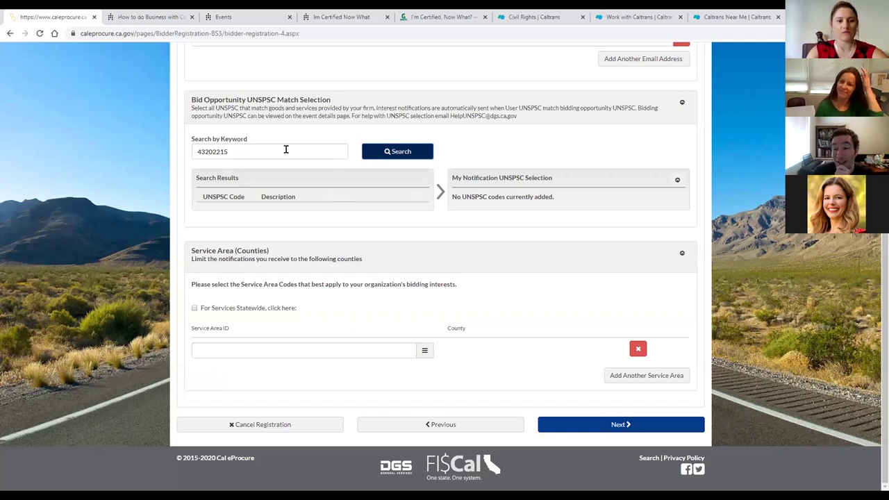
left_click_drag(278, 151, 193, 153)
key("ctrl+c")
key("BackSpace")
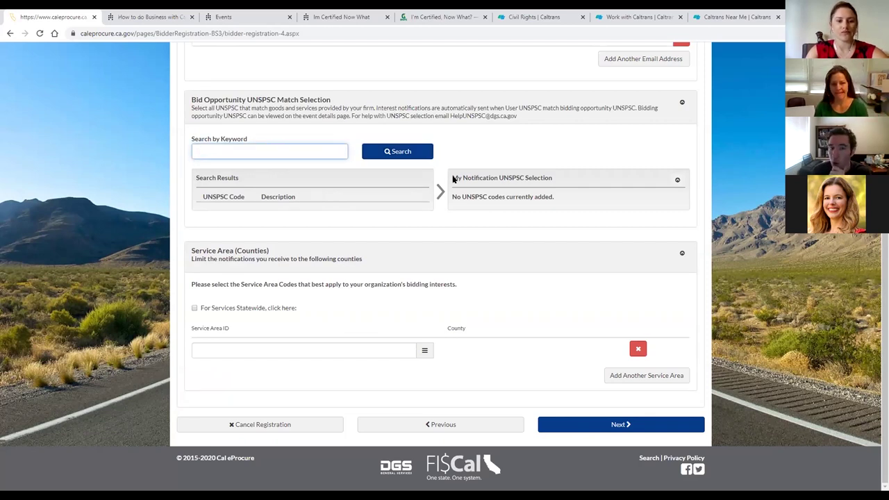
left_click(476, 161)
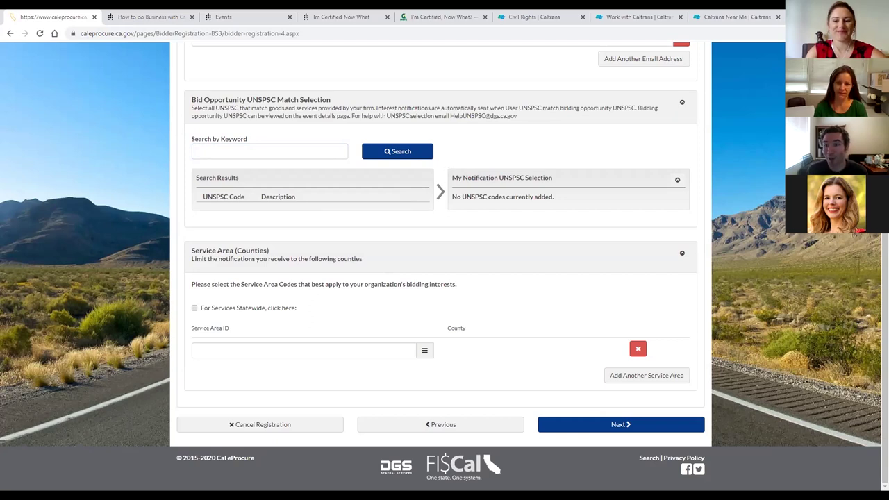
Find and open the official UNSPSC website in a new browser tab.
key("ctrl+t")
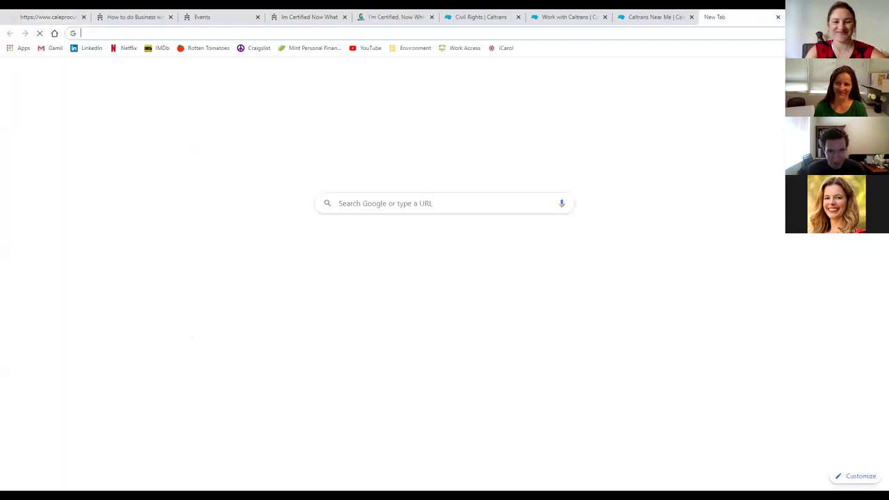
type("UNSPSC")
key("Return")
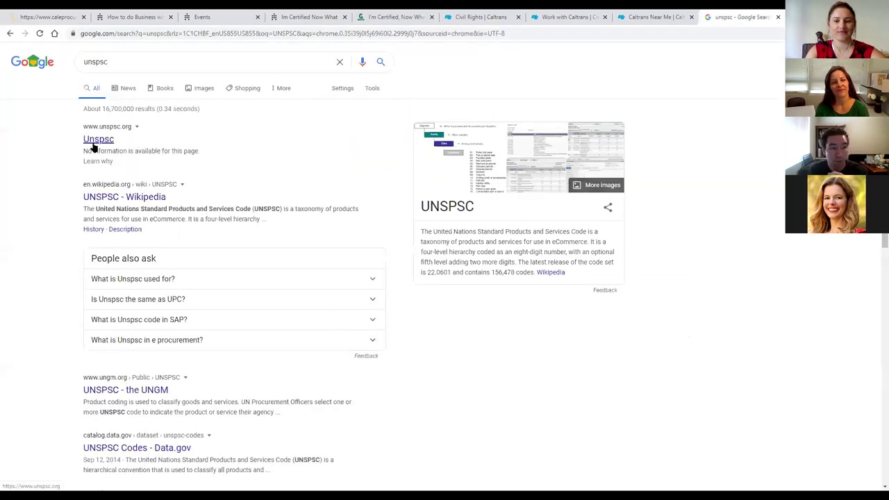
left_click(93, 144)
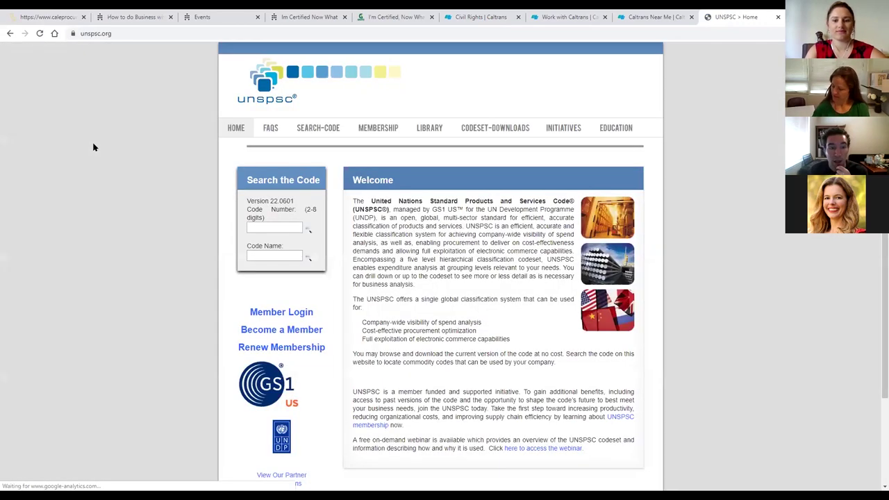
Look up code 43202215 in the UNSPSC.org code search.
left_click_drag(247, 180, 327, 268)
left_click(328, 268)
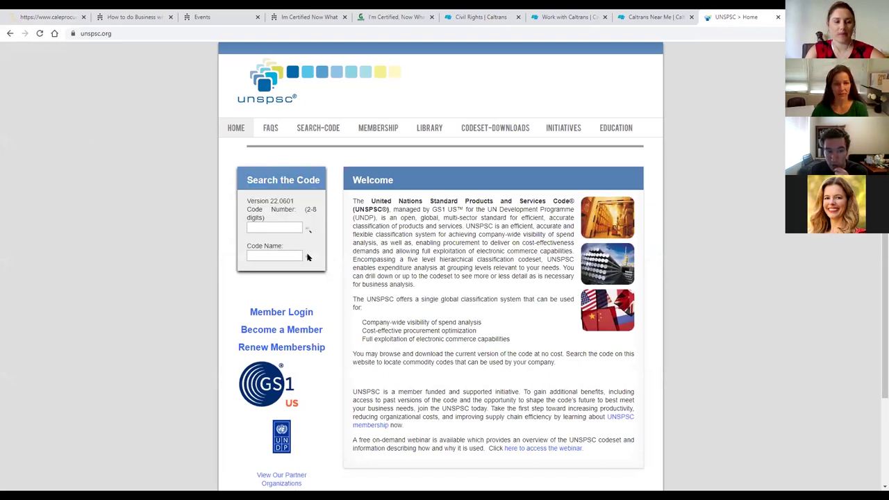
left_click(267, 230)
left_click(270, 254)
left_click(270, 230)
key("ctrl+v")
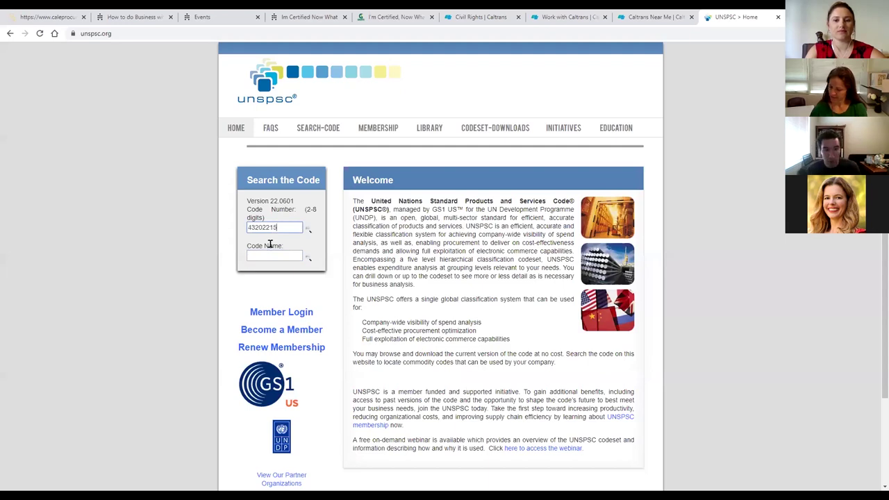
left_click(307, 232)
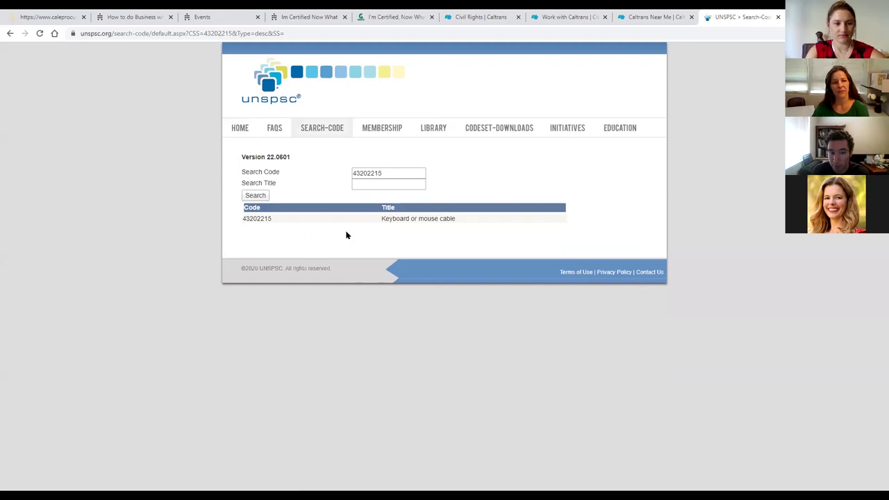
Confirm the title reads Keyboard or mouse cable, then return to the Cal eProcure tab.
left_click_drag(381, 218, 487, 221)
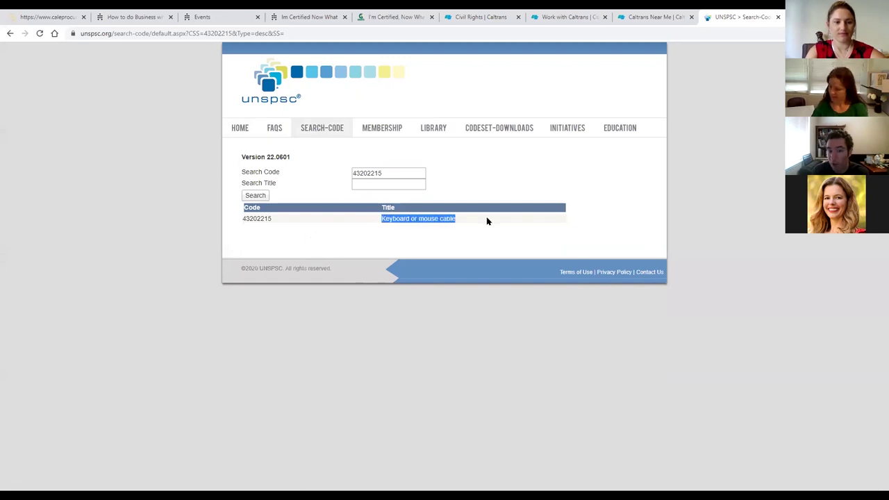
left_click(487, 221)
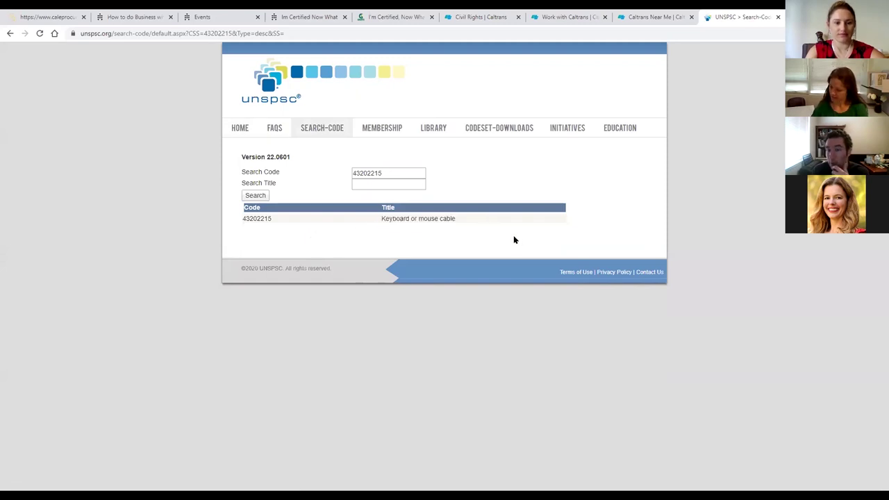
left_click_drag(380, 220, 456, 224)
left_click(462, 223)
left_click(458, 225)
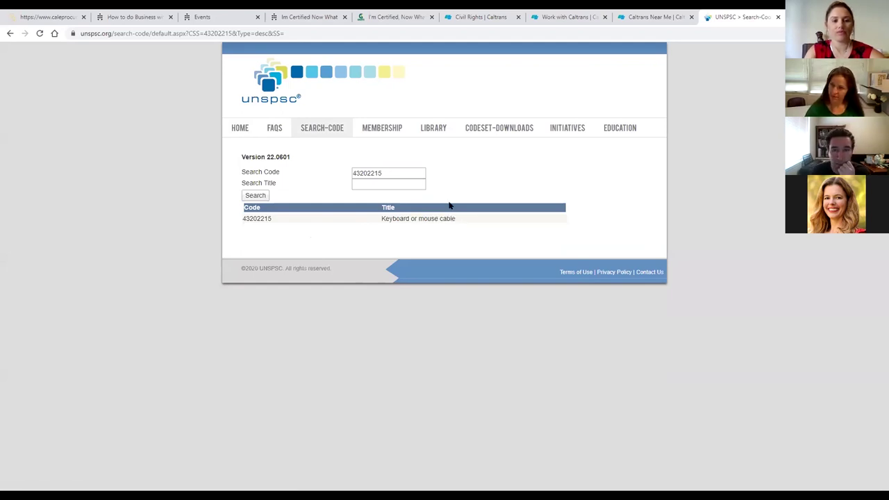
left_click(62, 18)
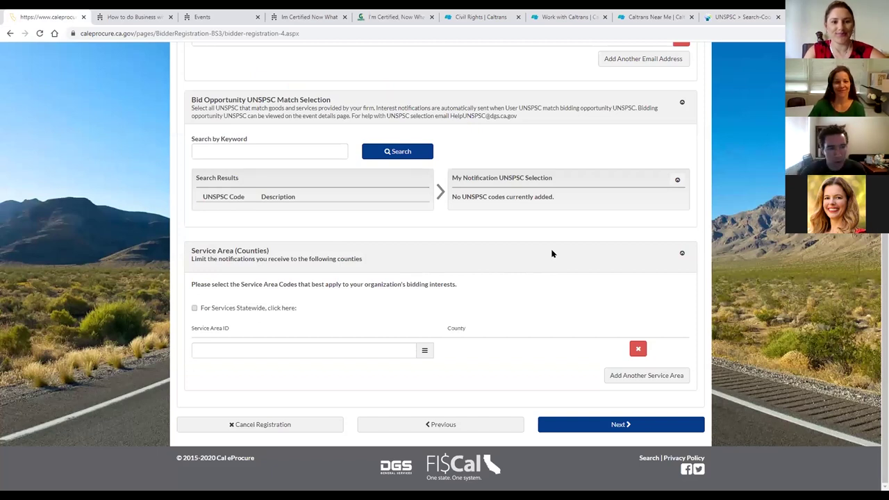
Search UNSPSC codes for 'mold remediation', then narrow the keyword to 'mold' and search again.
left_click(301, 152)
type("mold remediation")
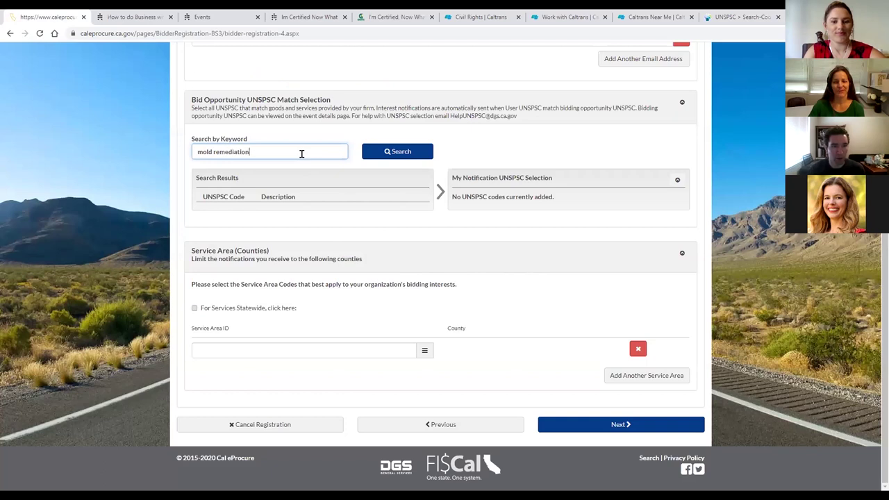
left_click(399, 152)
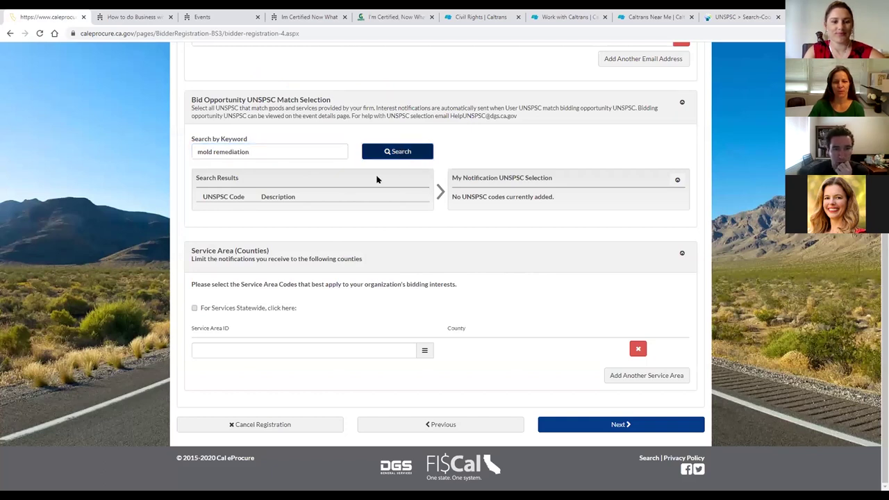
left_click(278, 154)
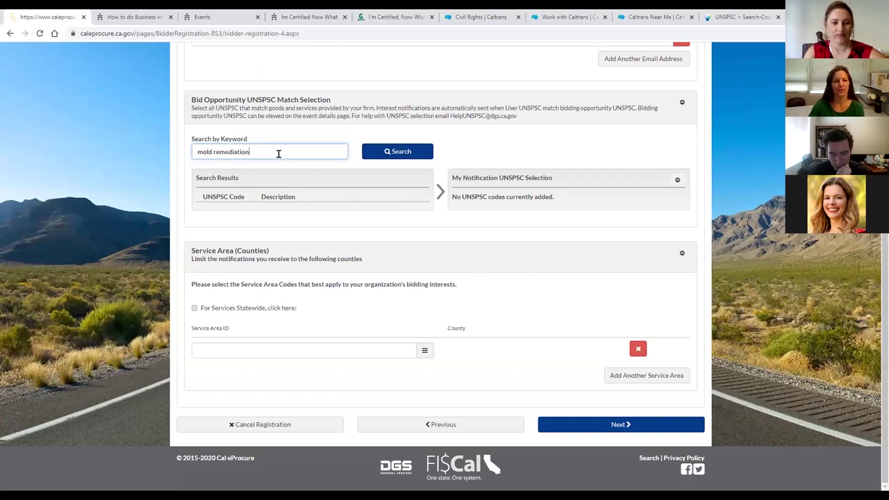
key("BackSpace")
key("BackSpace")
key("BackSpace")
key("BackSpace")
key("BackSpace")
key("BackSpace")
key("BackSpace")
key("BackSpace")
key("BackSpace")
left_click(414, 159)
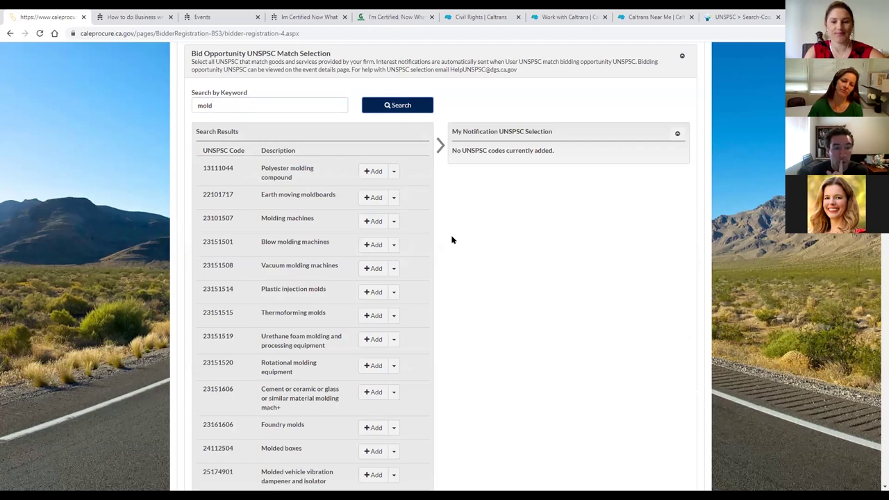
scroll(450, 239, "down", 1)
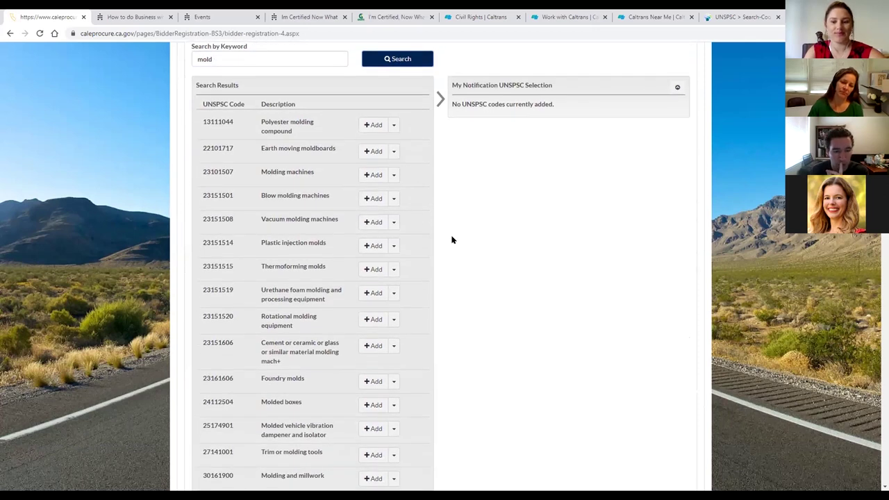
scroll(451, 240, "down", 3)
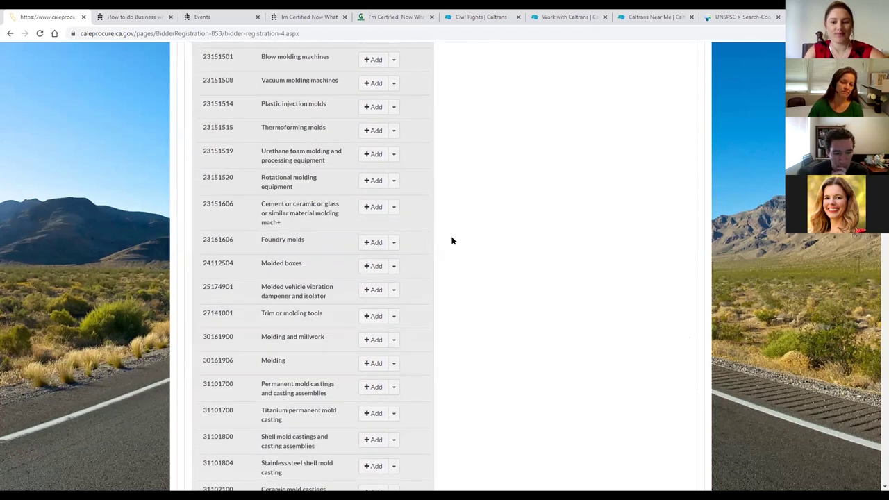
scroll(451, 242, "down", 3)
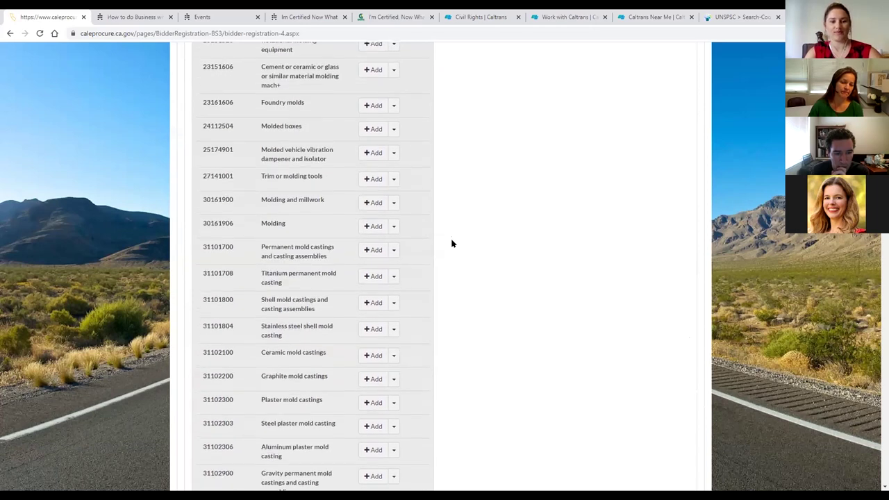
scroll(452, 244, "down", 3)
scroll(452, 243, "down", 4)
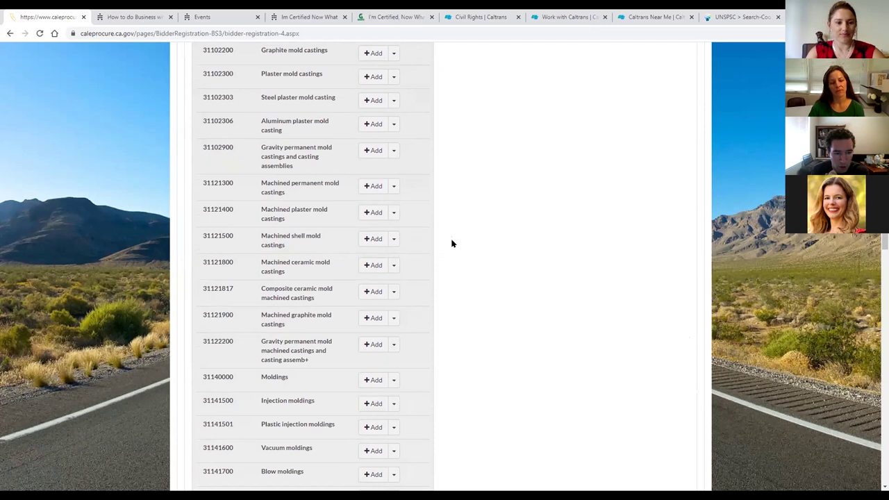
scroll(451, 244, "down", 4)
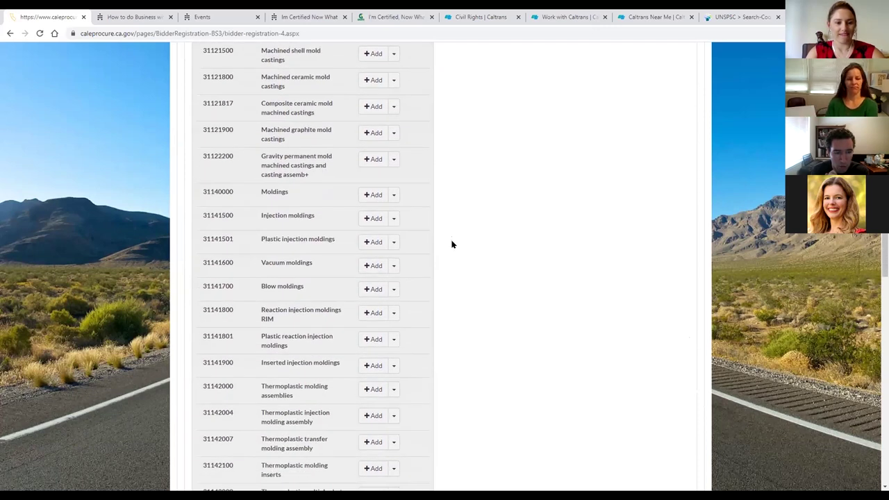
scroll(451, 245, "down", 5)
scroll(451, 245, "down", 3)
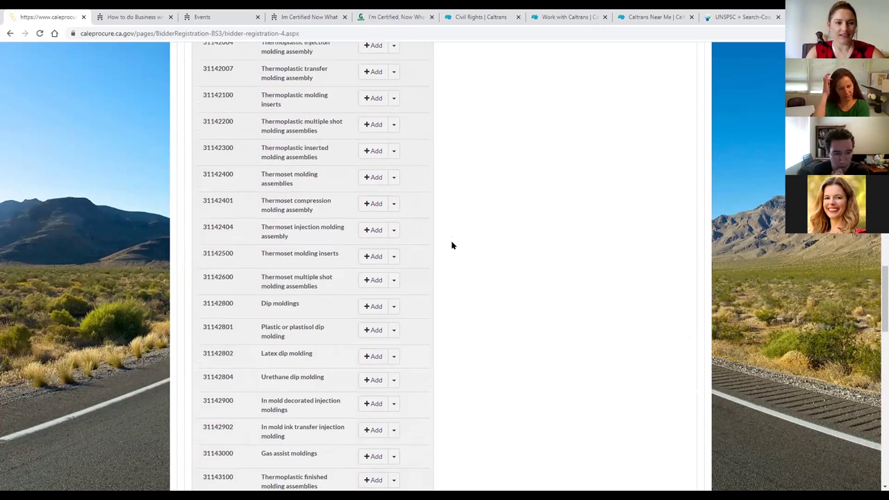
scroll(451, 244, "down", 4)
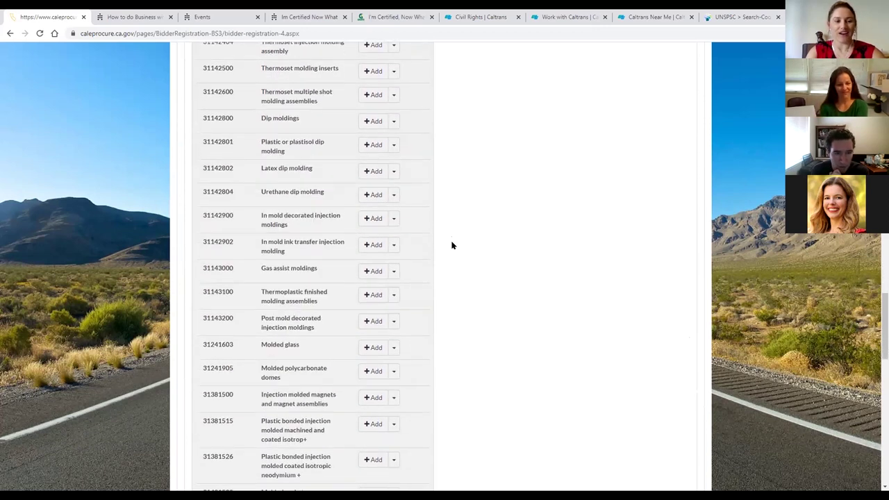
scroll(452, 245, "down", 1)
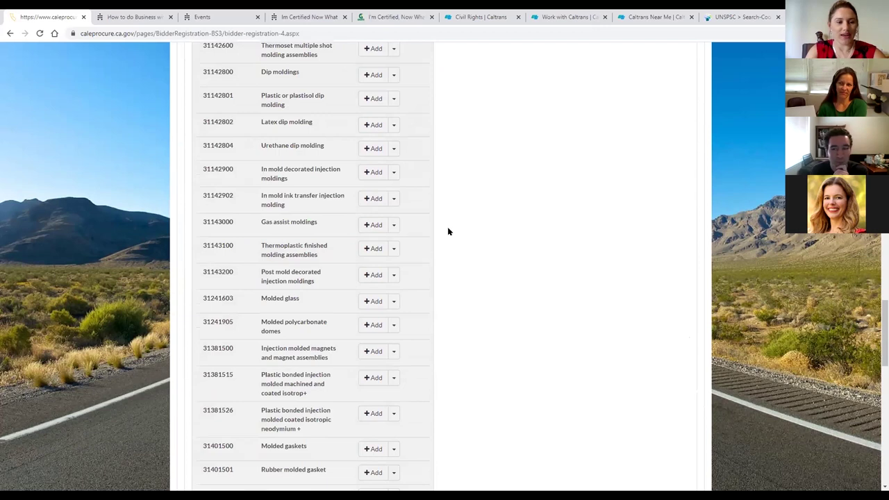
scroll(448, 233, "down", 1)
scroll(448, 231, "down", 3)
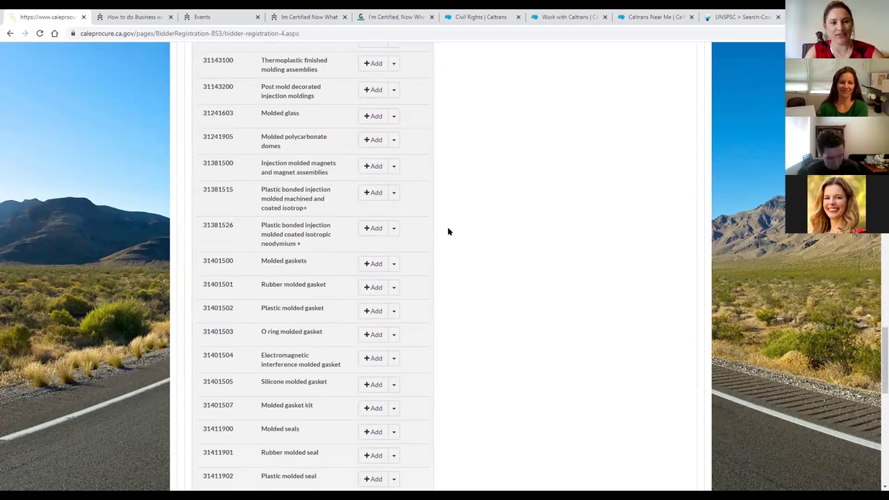
key("ctrl+f")
type("remediation")
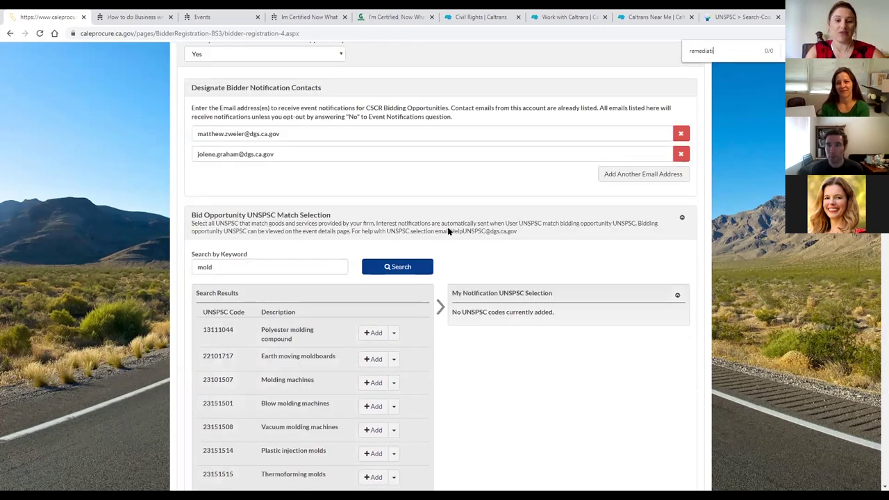
key("BackSpace")
key("BackSpace")
key("BackSpace")
key("BackSpace")
key("BackSpace")
key("BackSpace")
key("BackSpace")
key("BackSpace")
key("BackSpace")
key("BackSpace")
key("BackSpace")
type("clean")
key("BackSpace")
key("BackSpace")
key("BackSpace")
key("BackSpace")
key("BackSpace")
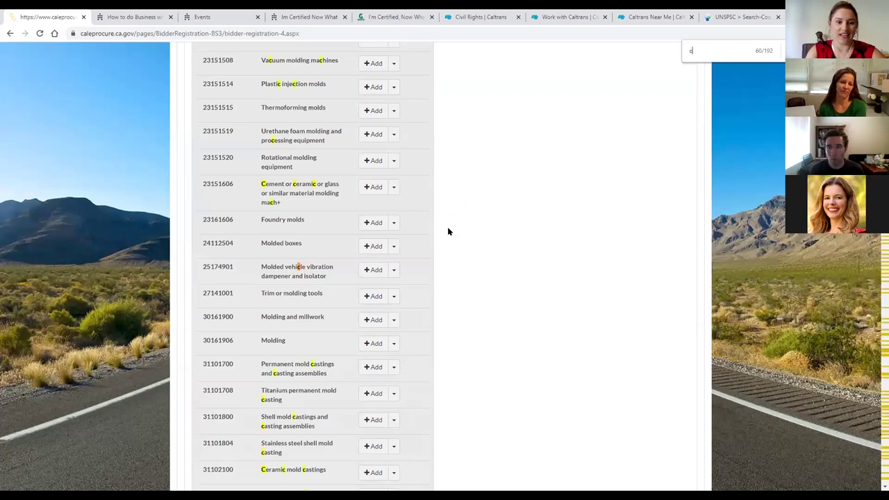
scroll(448, 231, "up", 5)
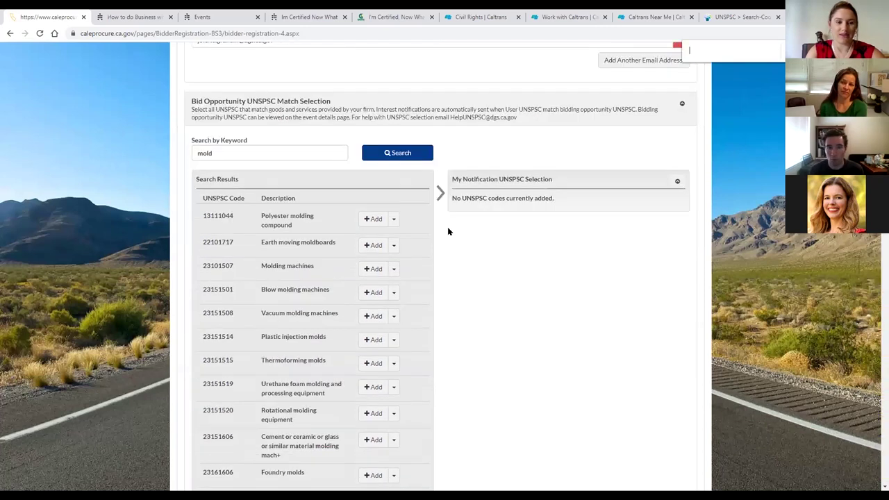
scroll(448, 232, "down", 3)
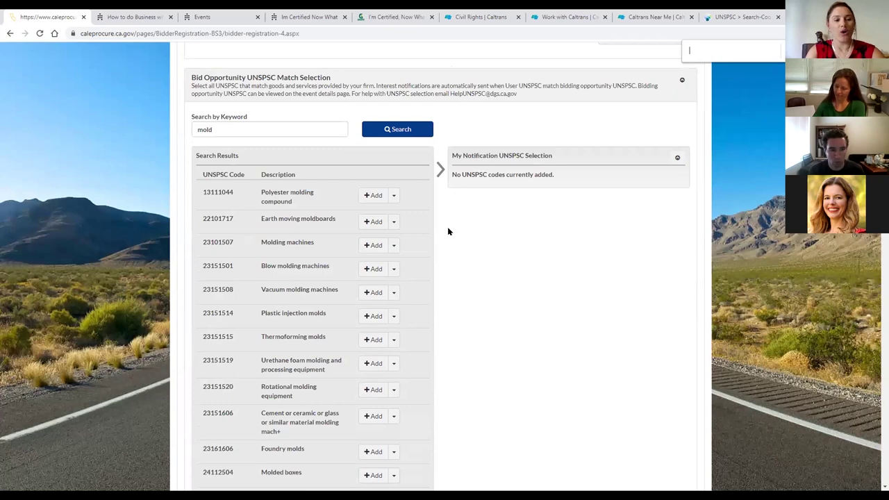
scroll(447, 231, "down", 1)
scroll(448, 232, "down", 1)
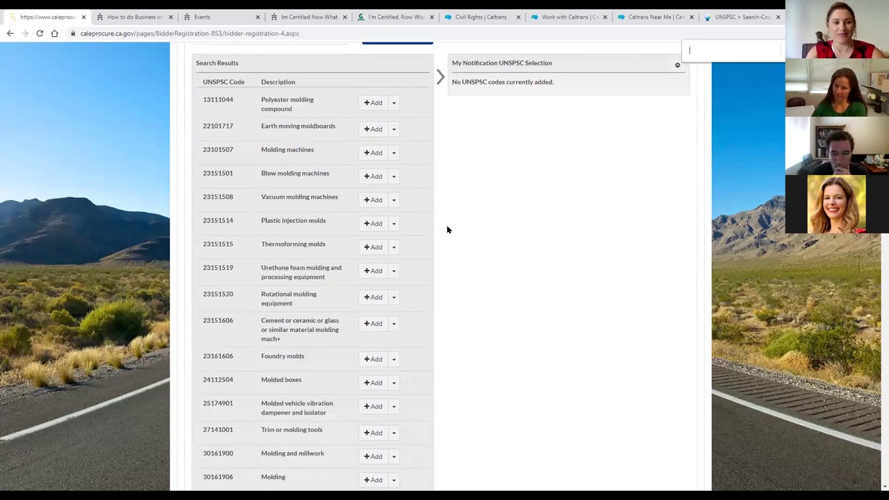
scroll(447, 230, "up", 2)
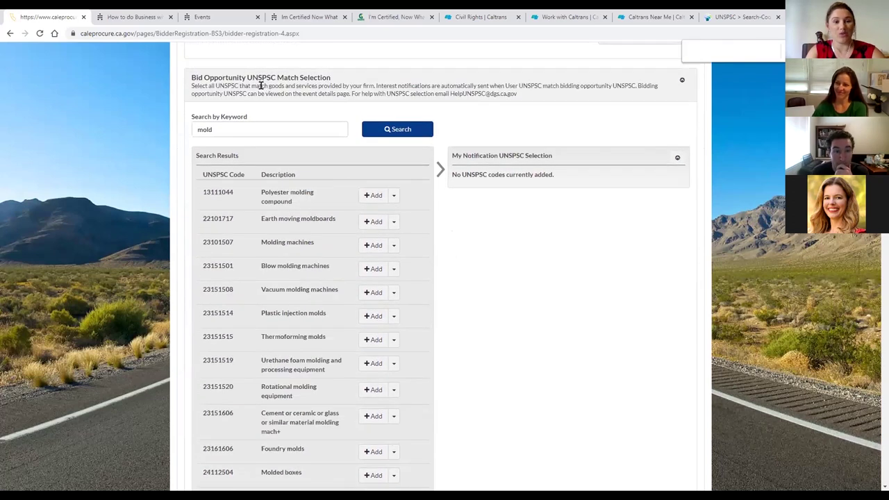
double_click(227, 126)
type("remediation")
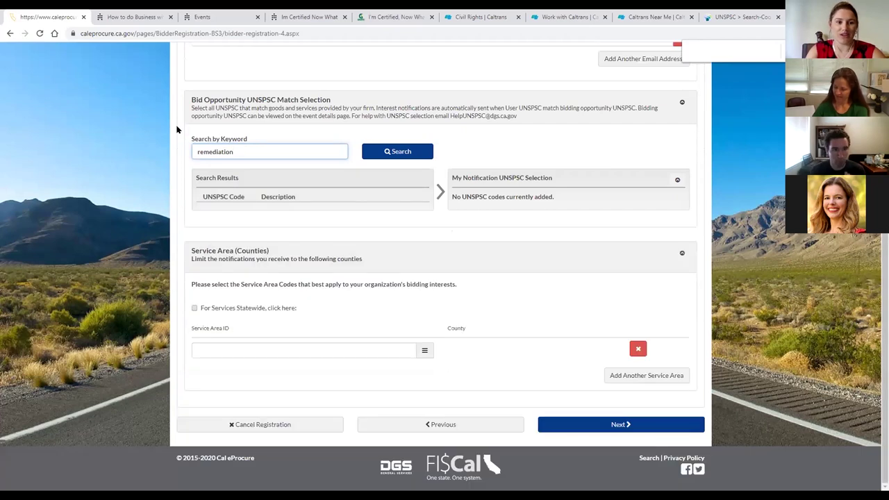
left_click(396, 150)
left_click_drag(240, 149, 152, 151)
key("BackSpace")
type("modl")
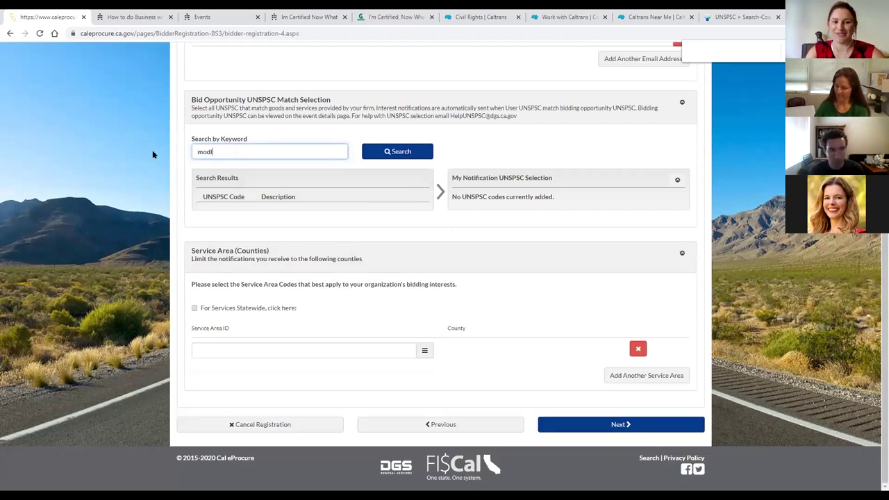
left_click_drag(248, 129, 185, 136)
type("mold")
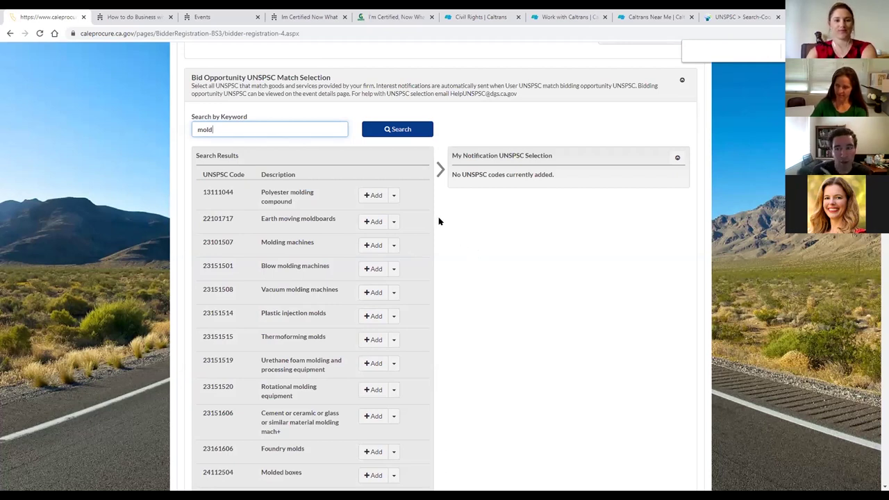
left_click_drag(328, 126, 208, 137)
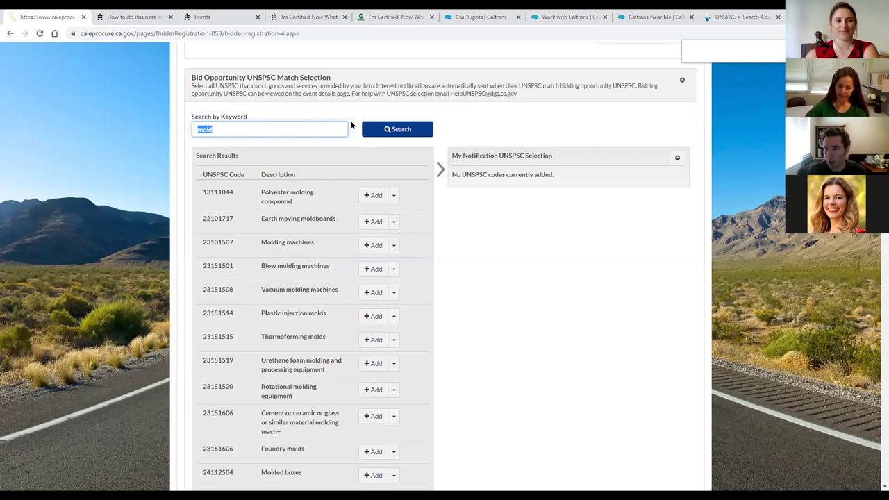
type("e")
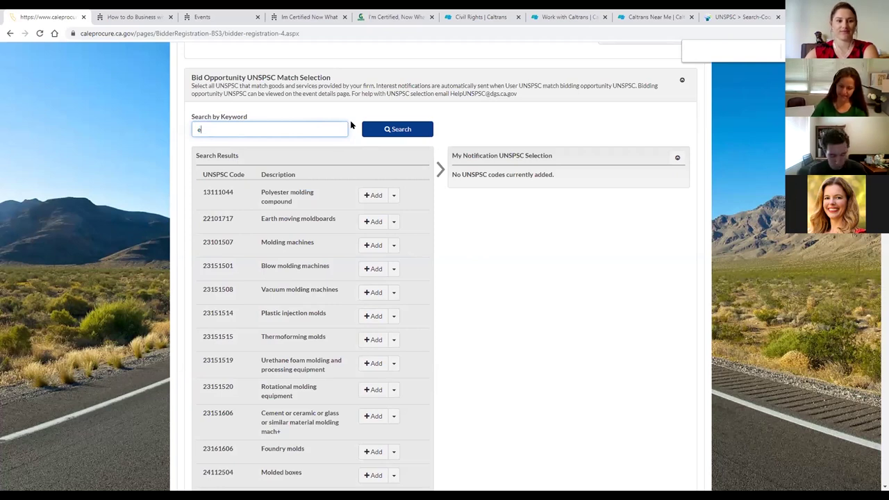
type("nvironmn")
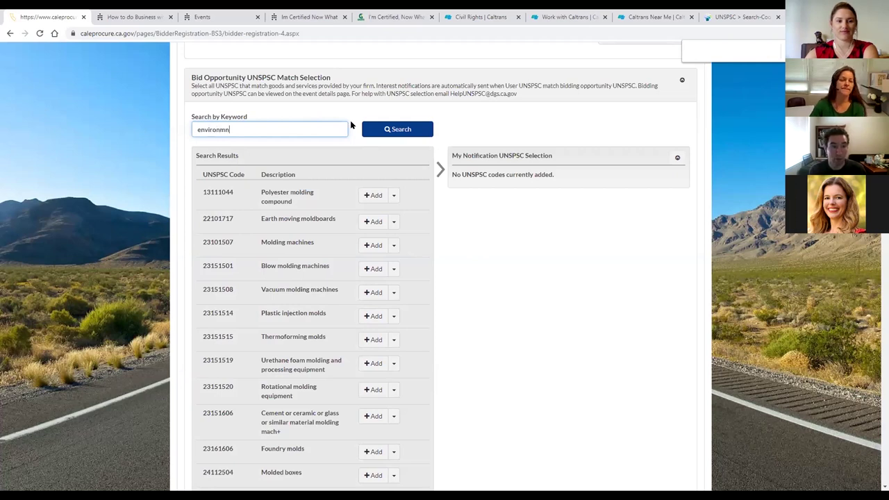
key("BackSpace")
type("ental")
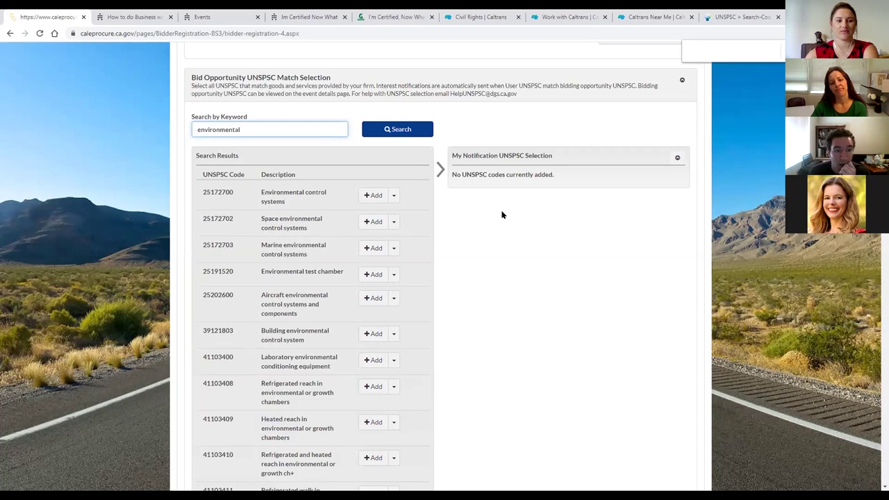
scroll(503, 215, "down", 3)
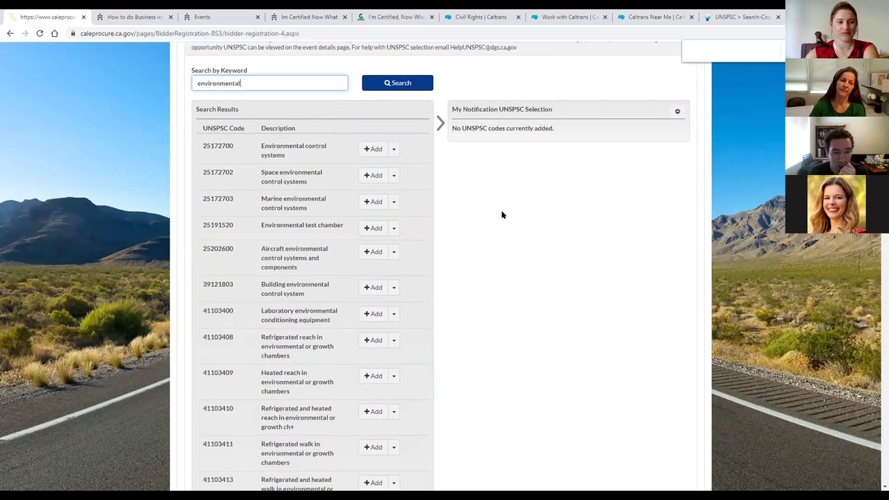
scroll(503, 214, "up", 1)
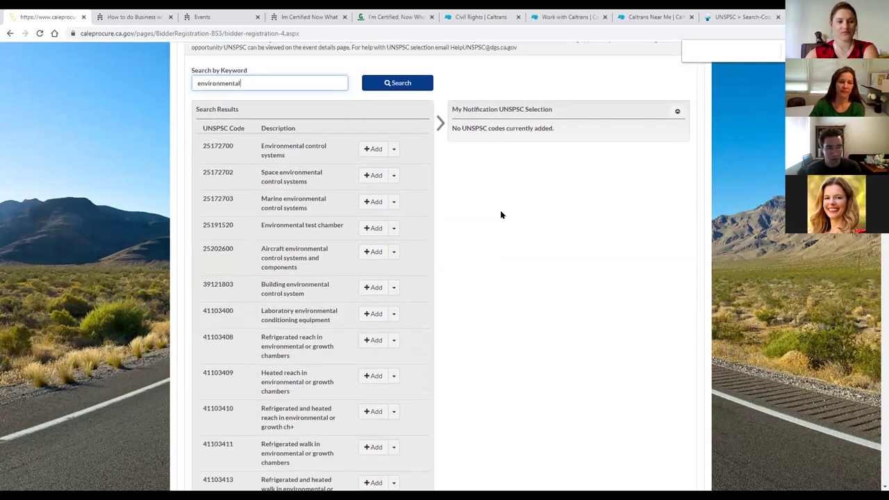
scroll(501, 215, "down", 3)
scroll(502, 214, "down", 2)
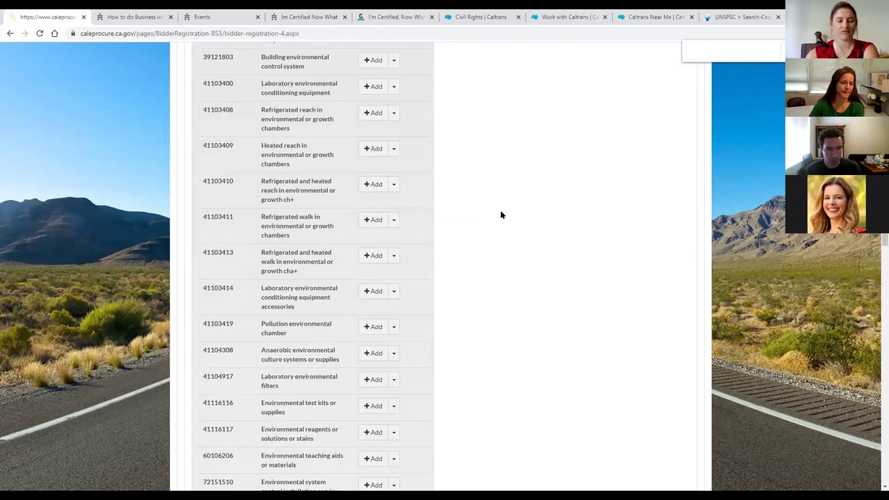
scroll(501, 211, "down", 1)
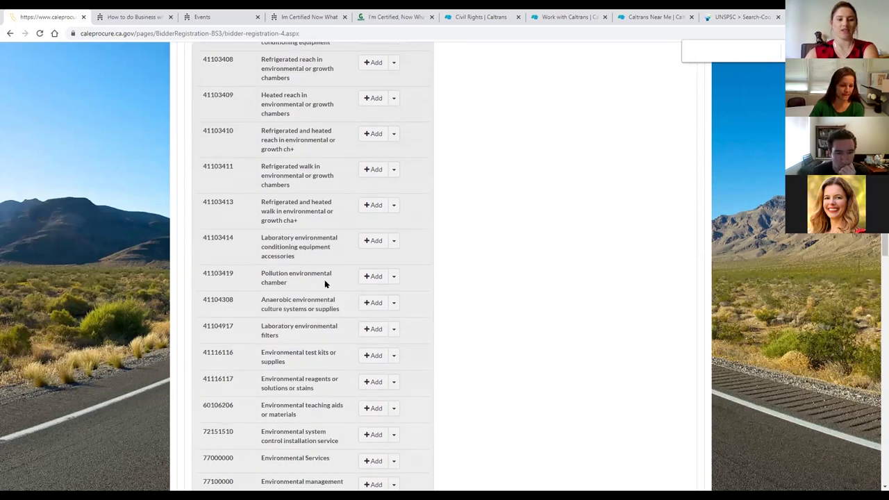
scroll(494, 278, "down", 3)
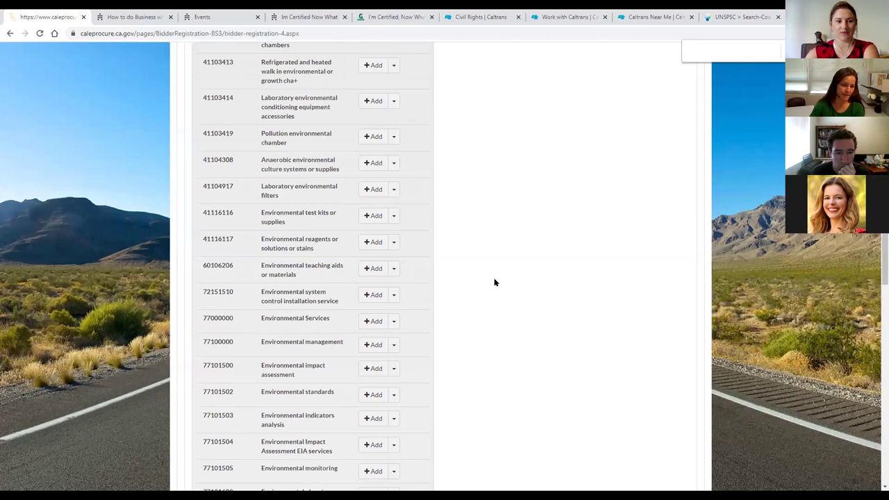
scroll(494, 282, "down", 2)
left_click(394, 230)
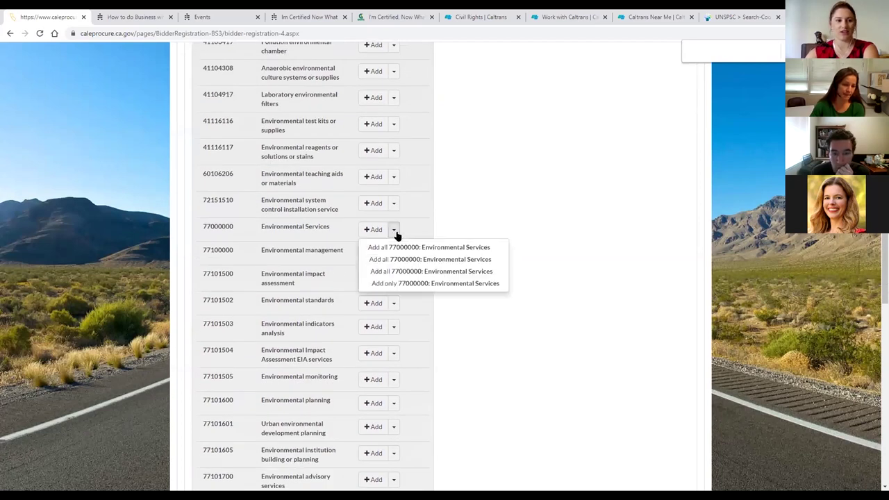
left_click(464, 249)
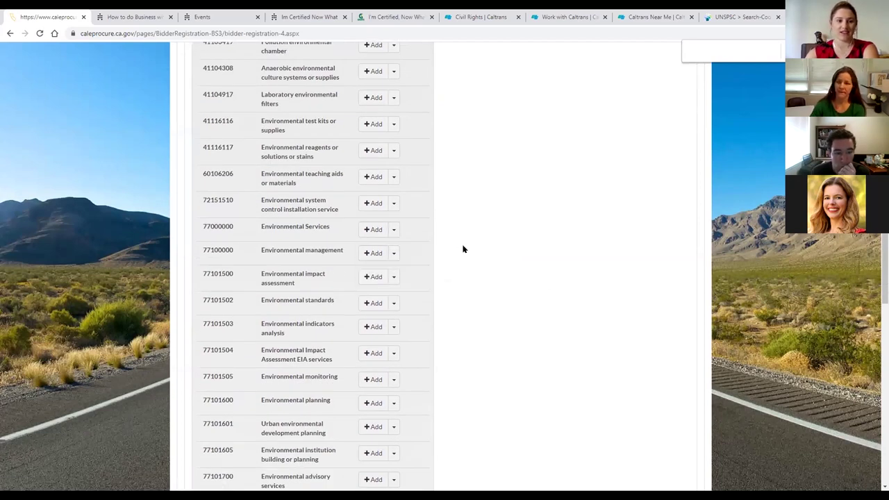
scroll(457, 245, "down", 4)
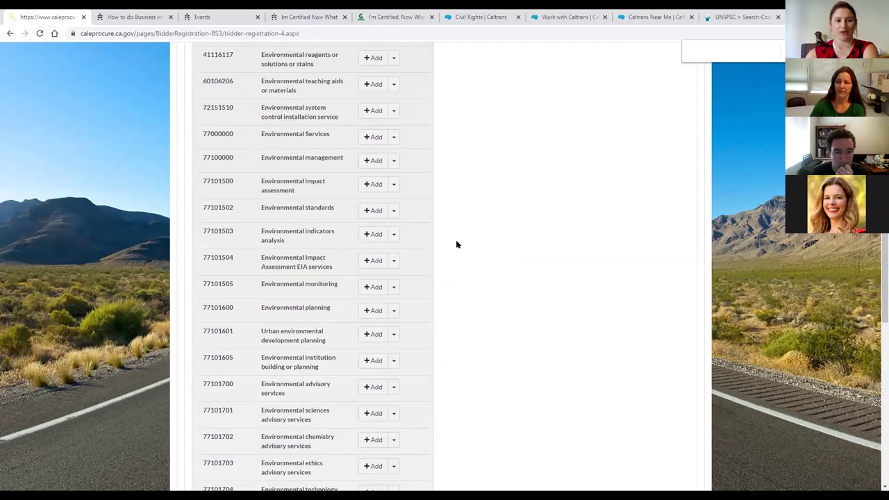
scroll(457, 245, "down", 6)
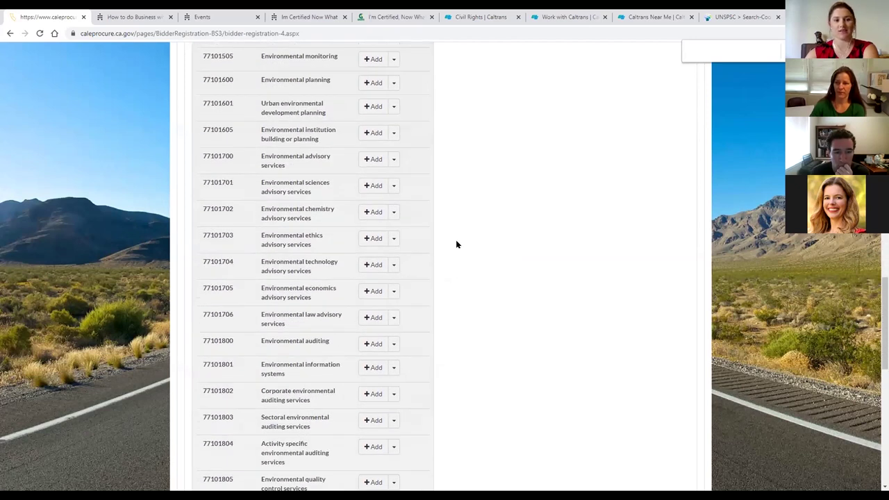
scroll(457, 293, "up", 20)
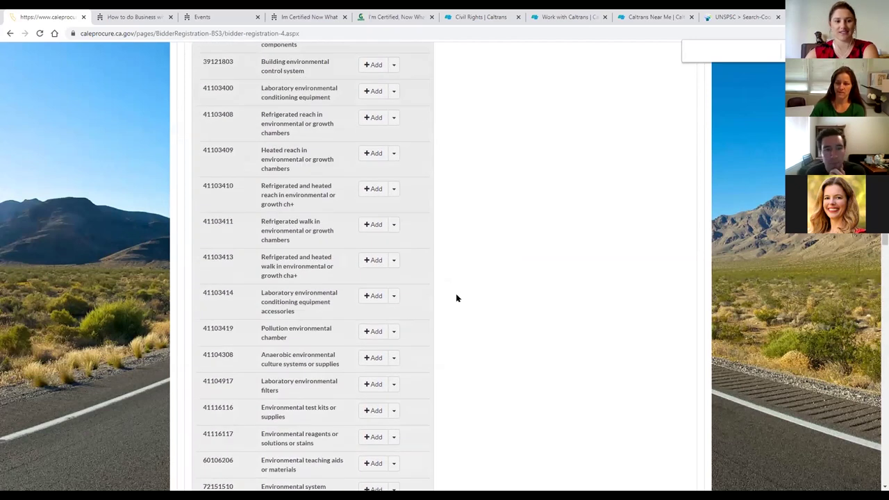
scroll(456, 298, "down", 4)
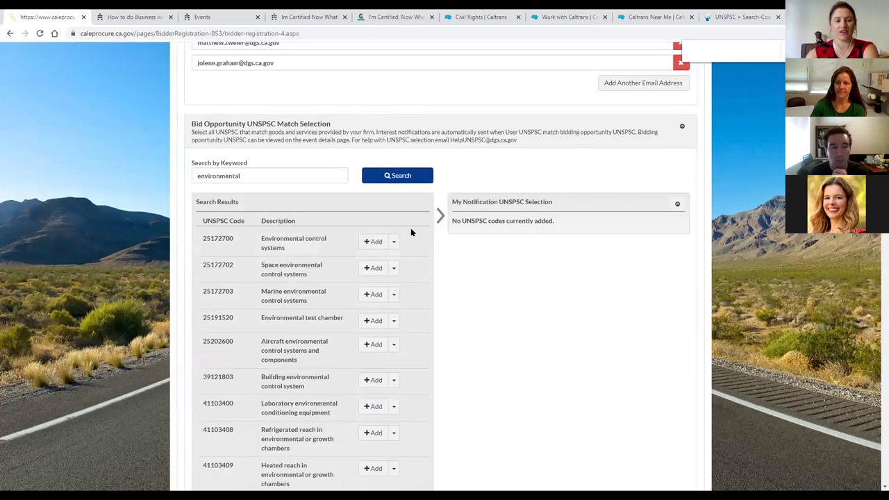
Erase 'environmental' from the Search by Keyword box and scroll back up.
left_click_drag(286, 177, 192, 179)
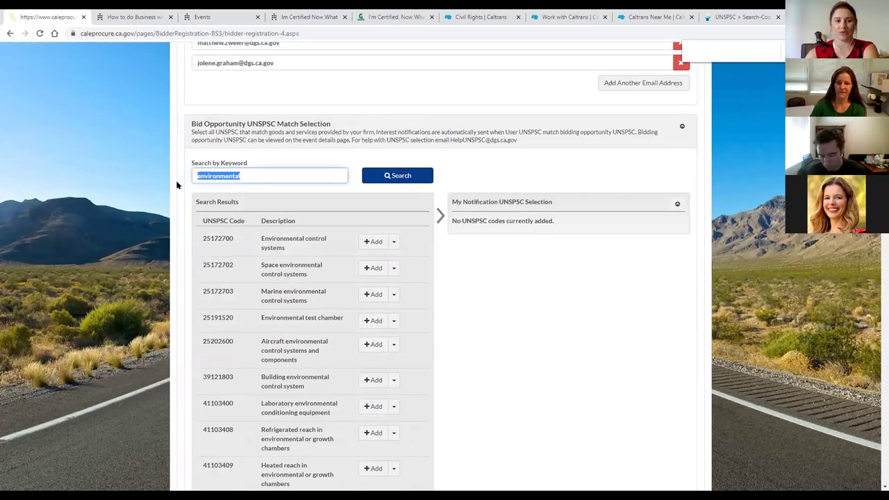
left_click(272, 160)
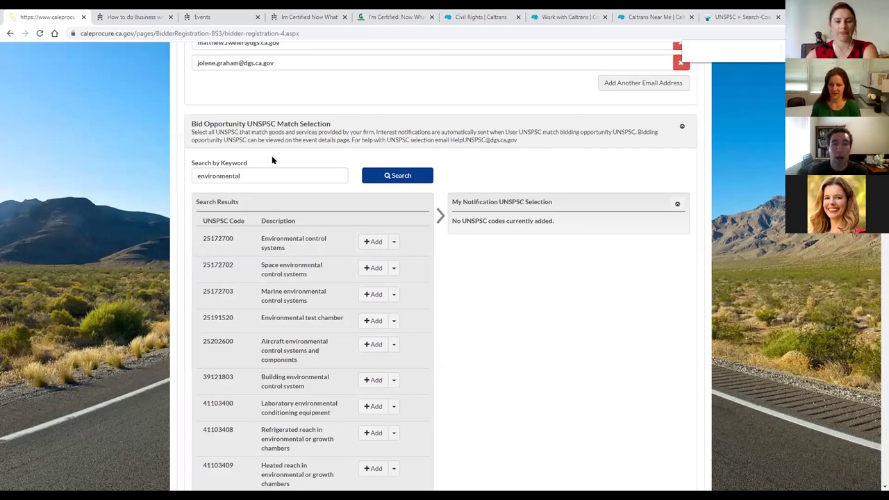
left_click(274, 180)
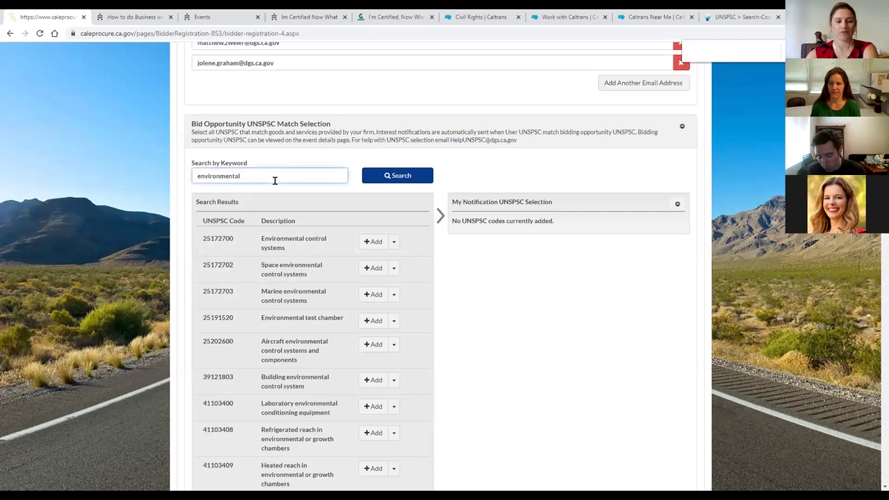
key("BackSpace")
key("BackSpace")
key("BackSpace")
key("BackSpace")
key("BackSpace")
key("BackSpace")
key("BackSpace")
key("BackSpace")
key("BackSpace")
key("BackSpace")
key("BackSpace")
key("BackSpace")
key("BackSpace")
left_click(533, 162)
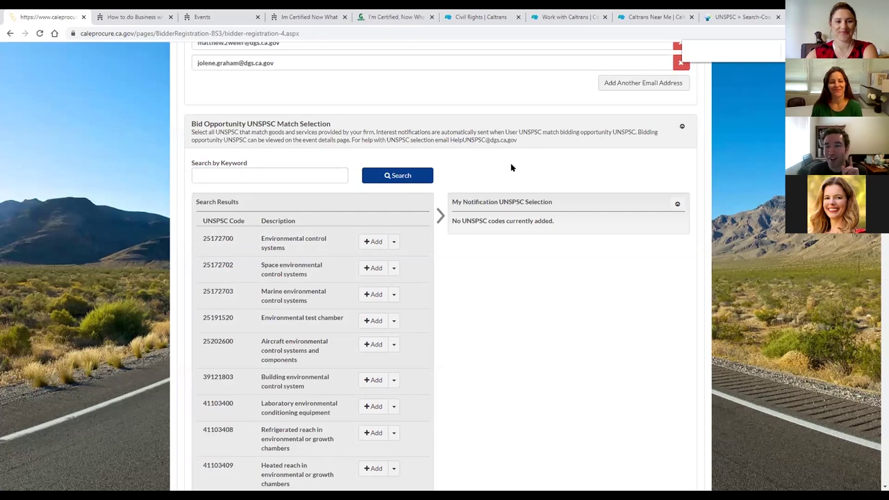
scroll(491, 184, "up", 3)
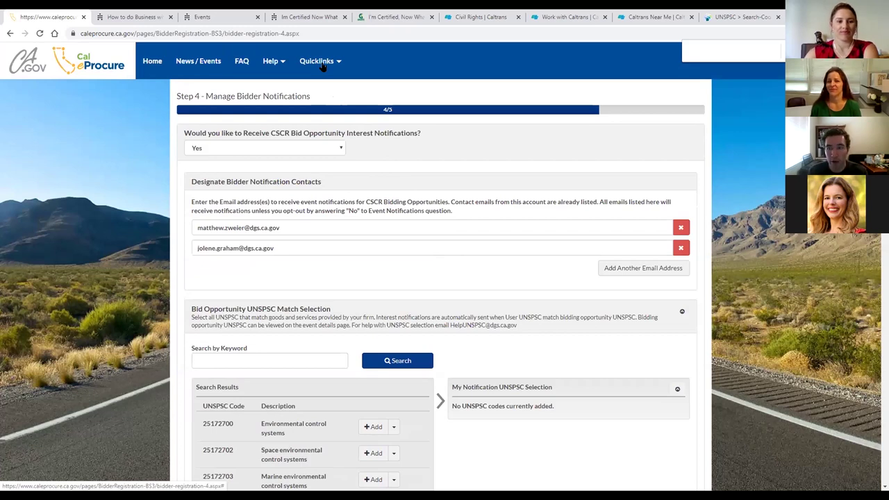
Launch Find certified SB/DVBE from Quicklinks and switch to the new State of California Certifications tab.
left_click(322, 64)
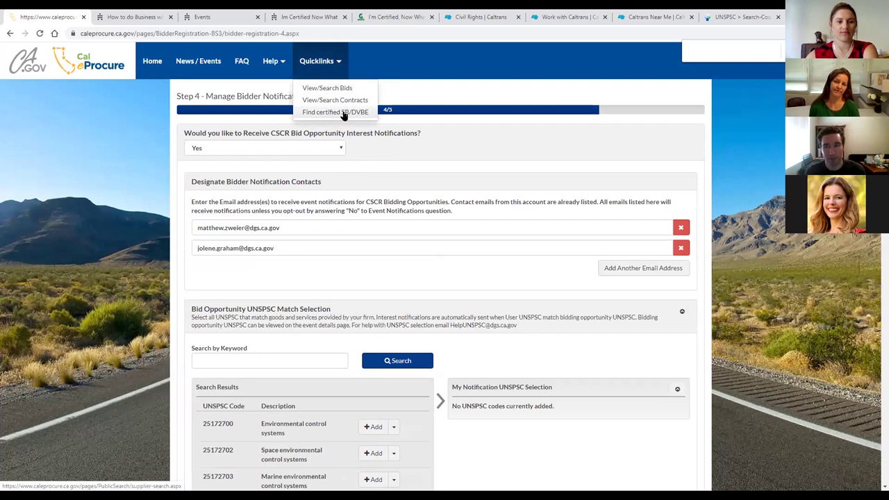
left_click(329, 113)
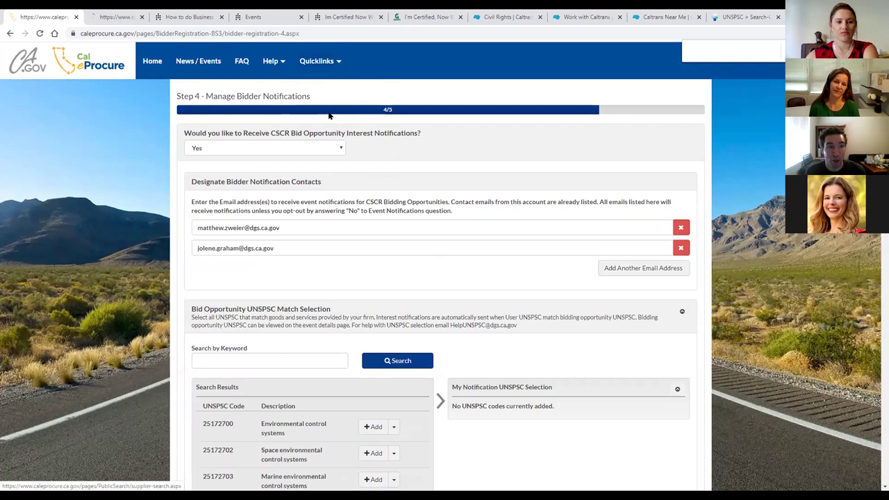
left_click(121, 17)
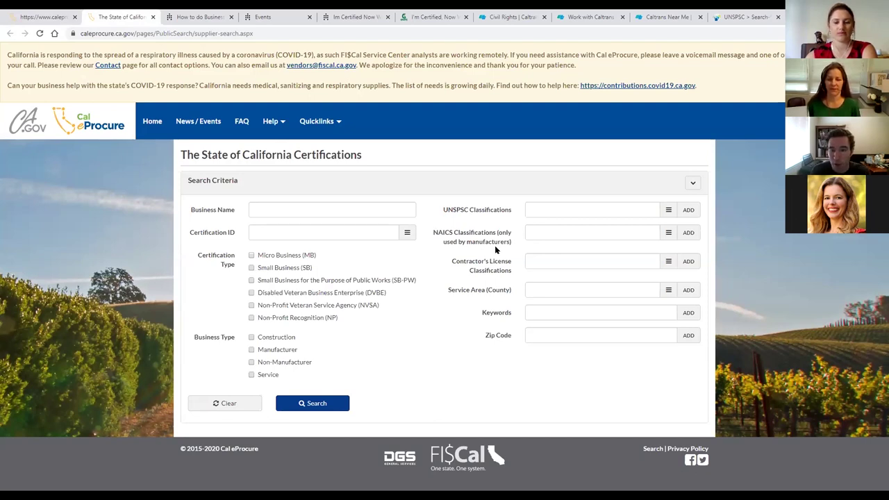
left_click(545, 312)
type("mold remediation")
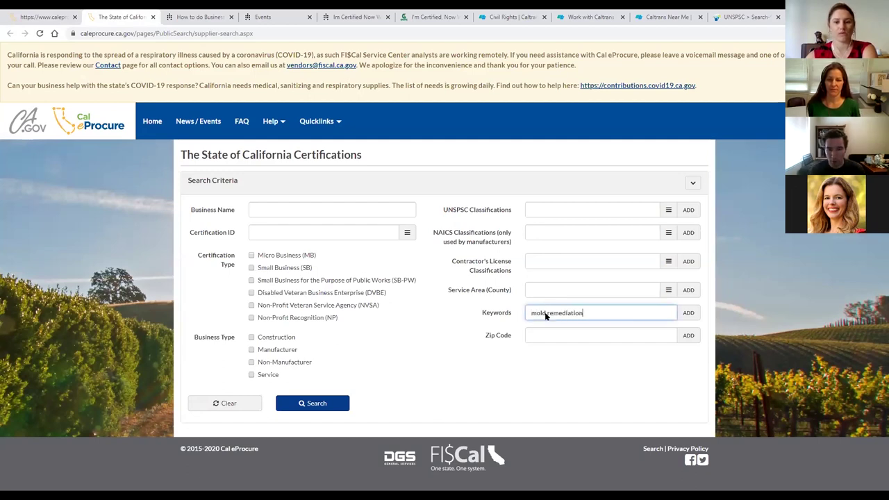
key("Return")
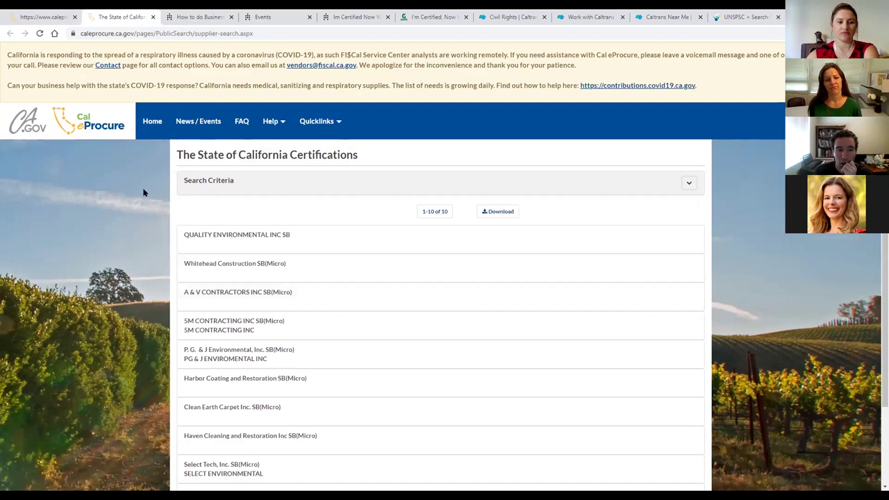
scroll(121, 200, "down", 3)
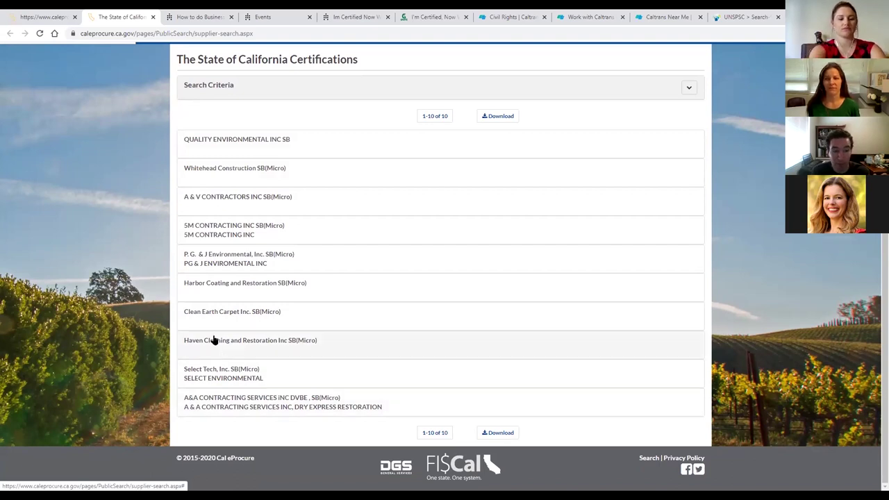
left_click(271, 342)
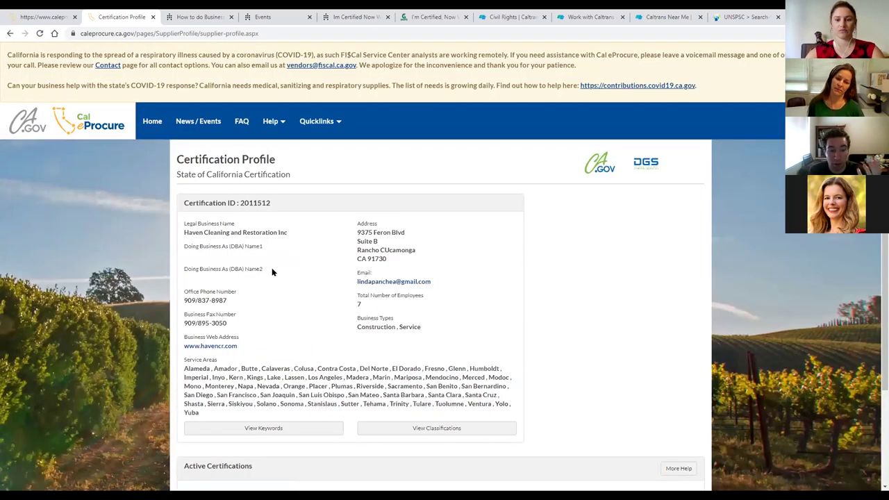
Scroll the profile to review the approved SB(Micro) certification valid 08/01/2018 to 07/31/2020.
scroll(271, 267, "down", 3)
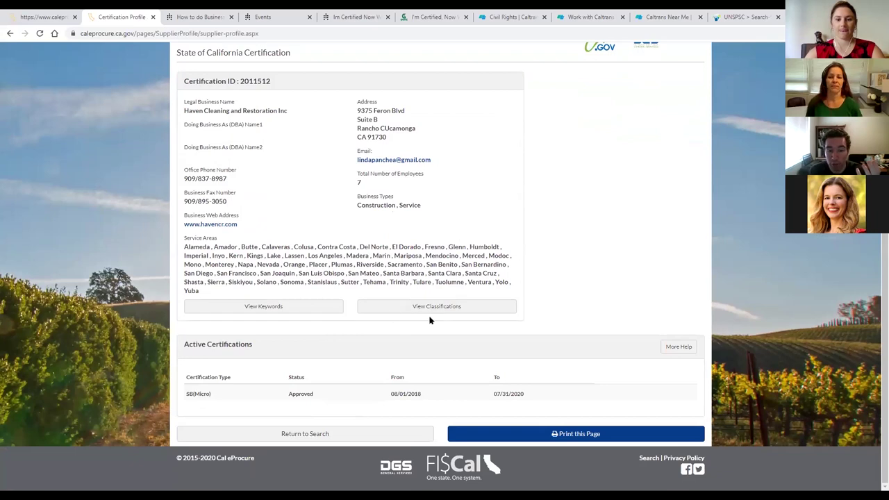
scroll(372, 340, "up", 1)
scroll(372, 339, "up", 1)
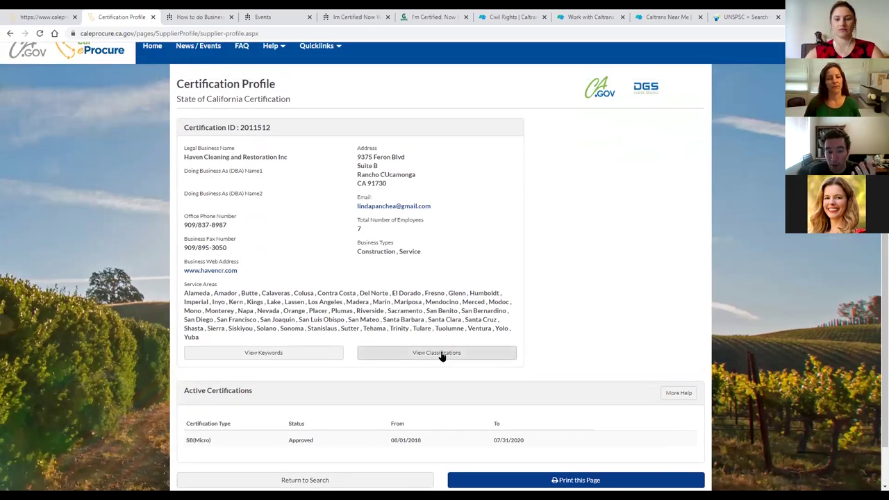